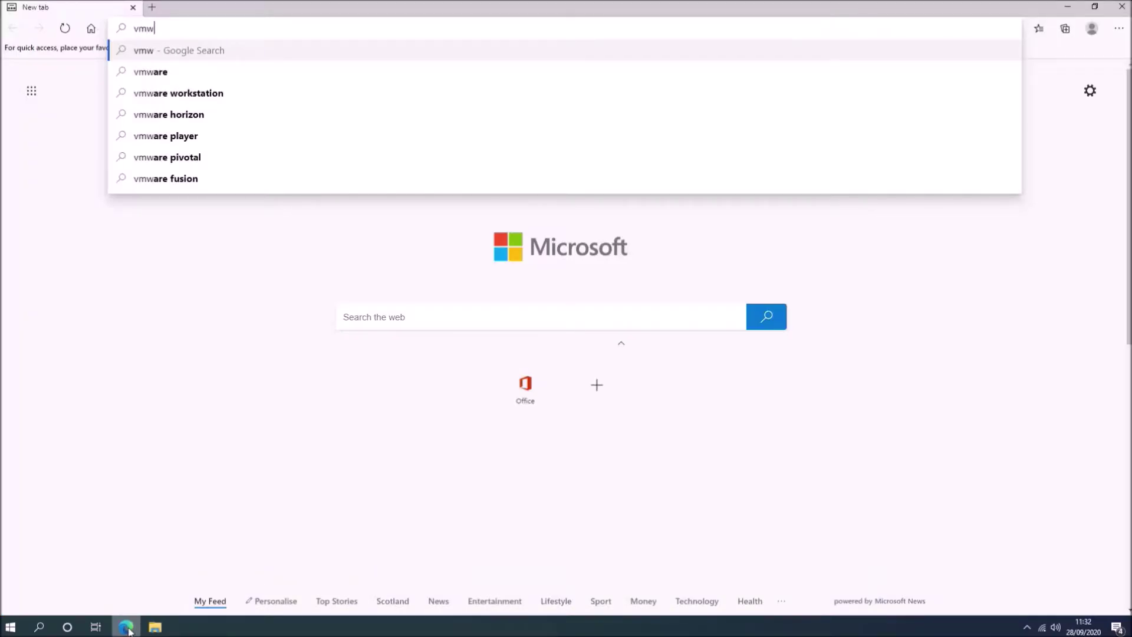
Step: Search the web for "vmware player download" and open VMware's UK Workstation Player download page
type("are player")
key("Down")
key("Return")
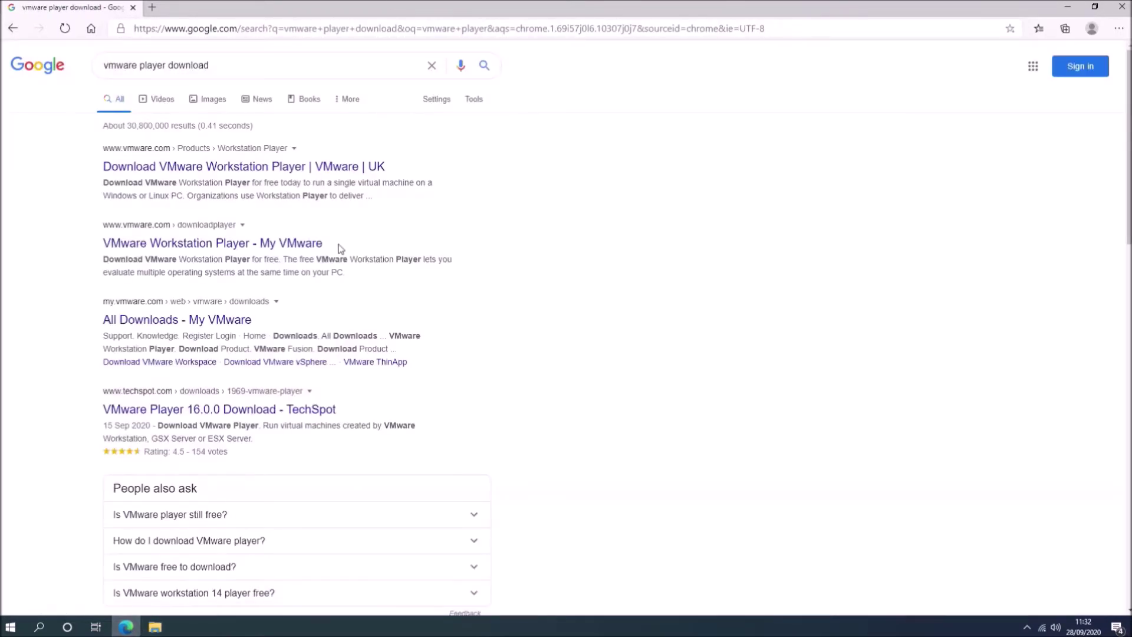
left_click(311, 170)
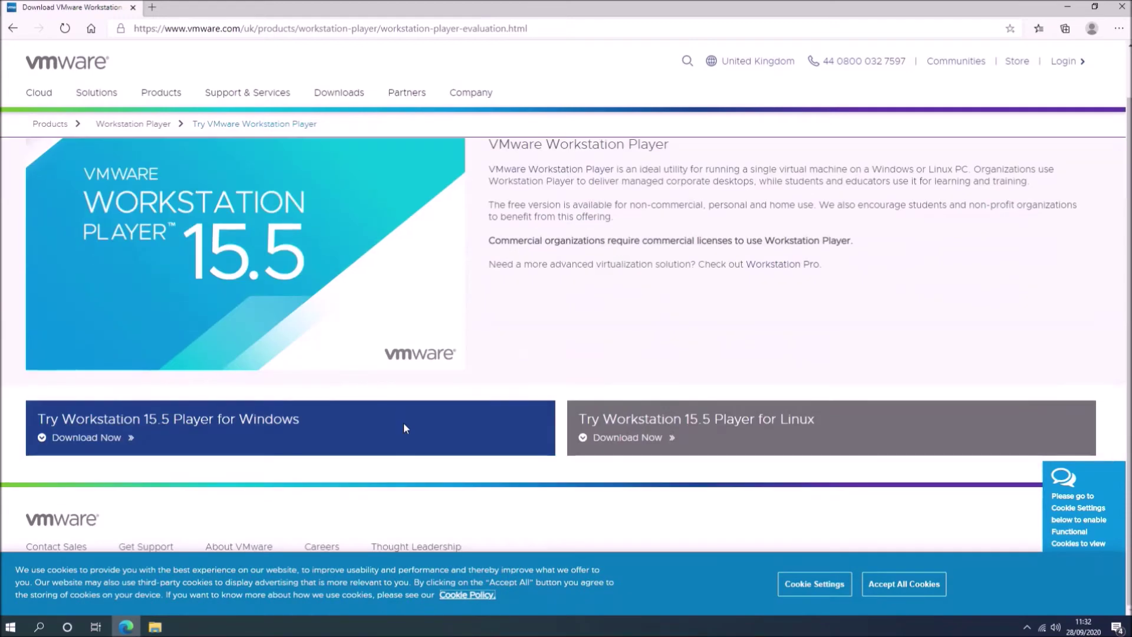
Step: Download Workstation Player for Windows and run the downloaded installer, allowing it to make changes to the device
left_click(89, 439)
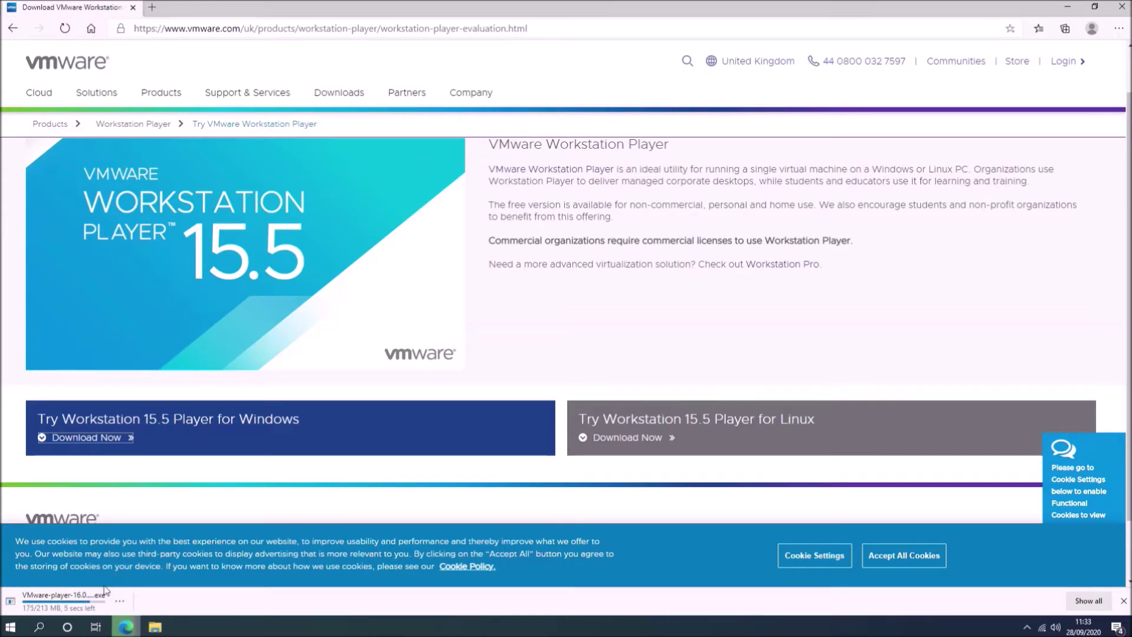
left_click(116, 606)
left_click(118, 566)
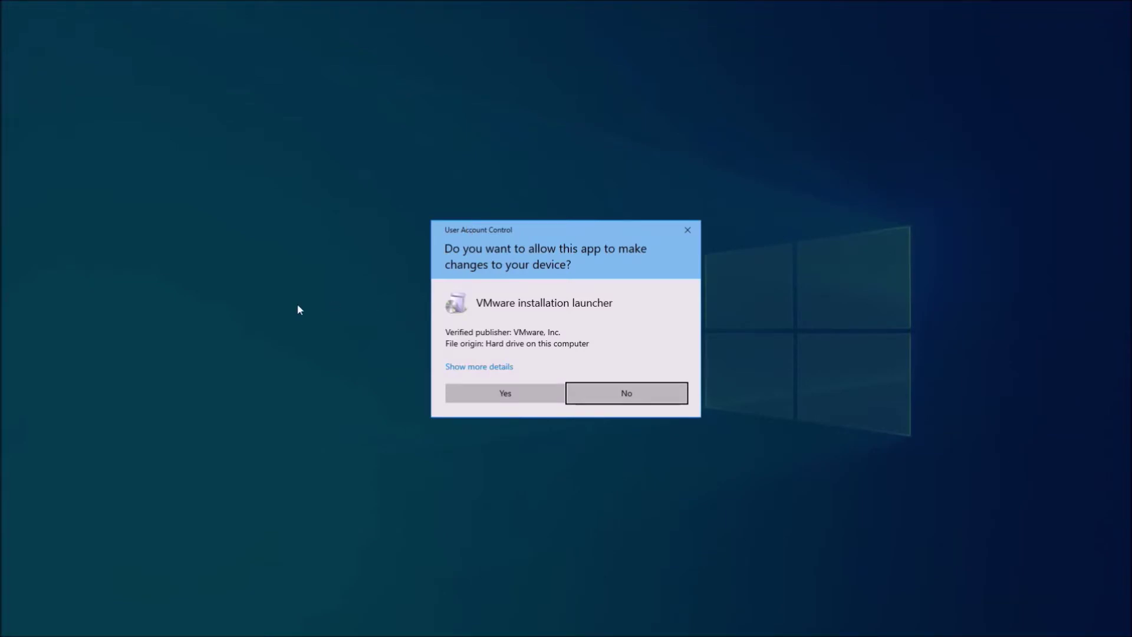
left_click(505, 393)
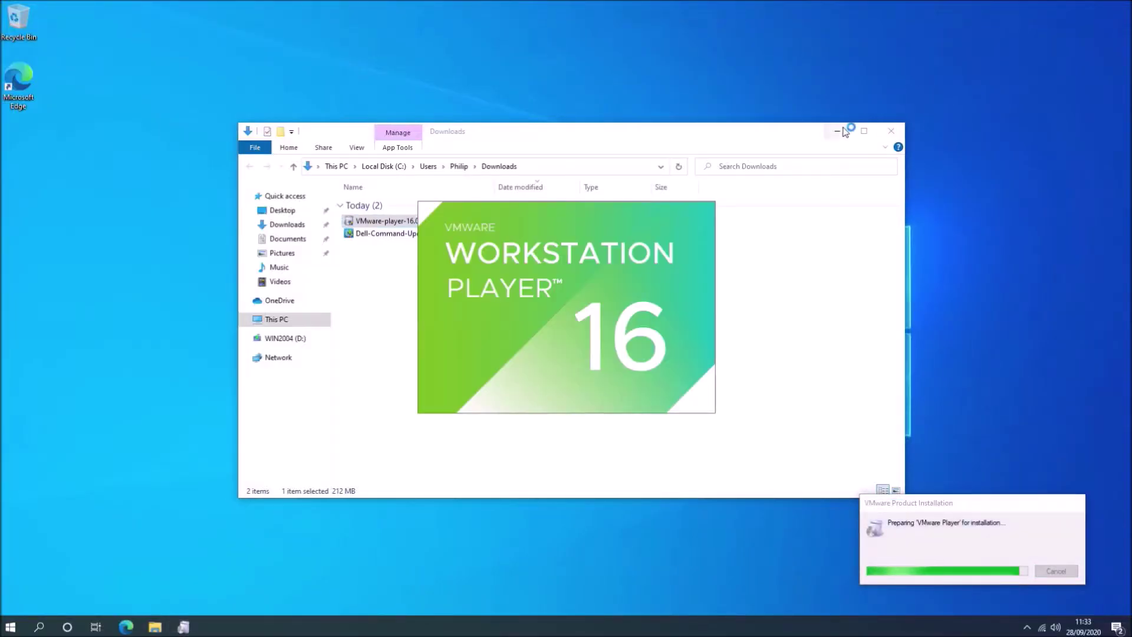
left_click(840, 129)
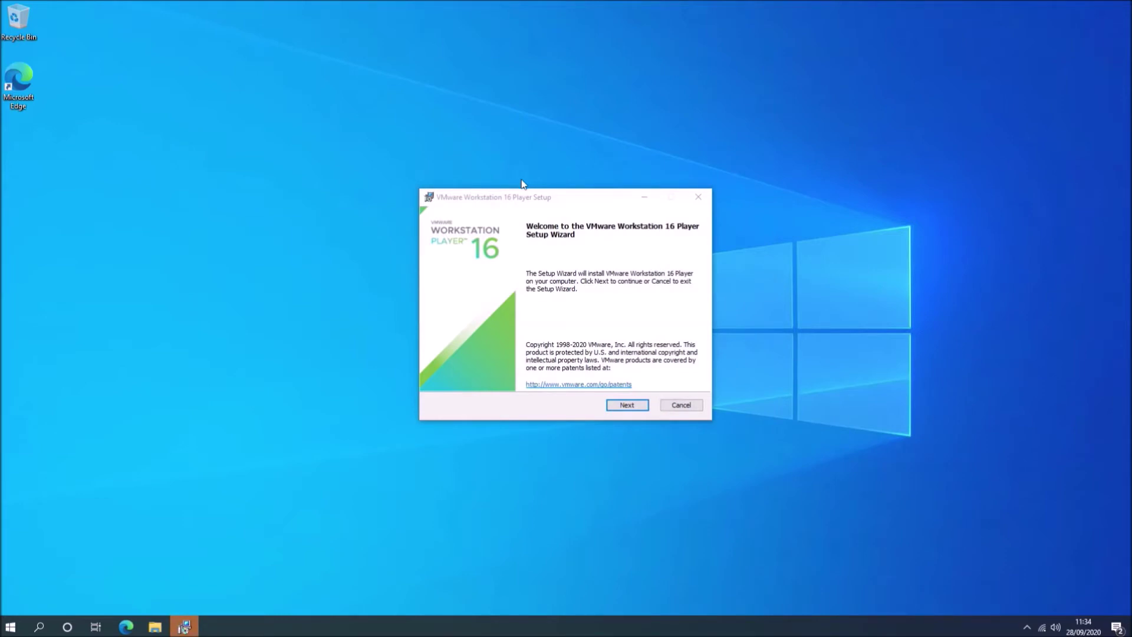
Step: Start the VMware Workstation 16 Player setup and accept the terms in the license agreement
left_click(640, 408)
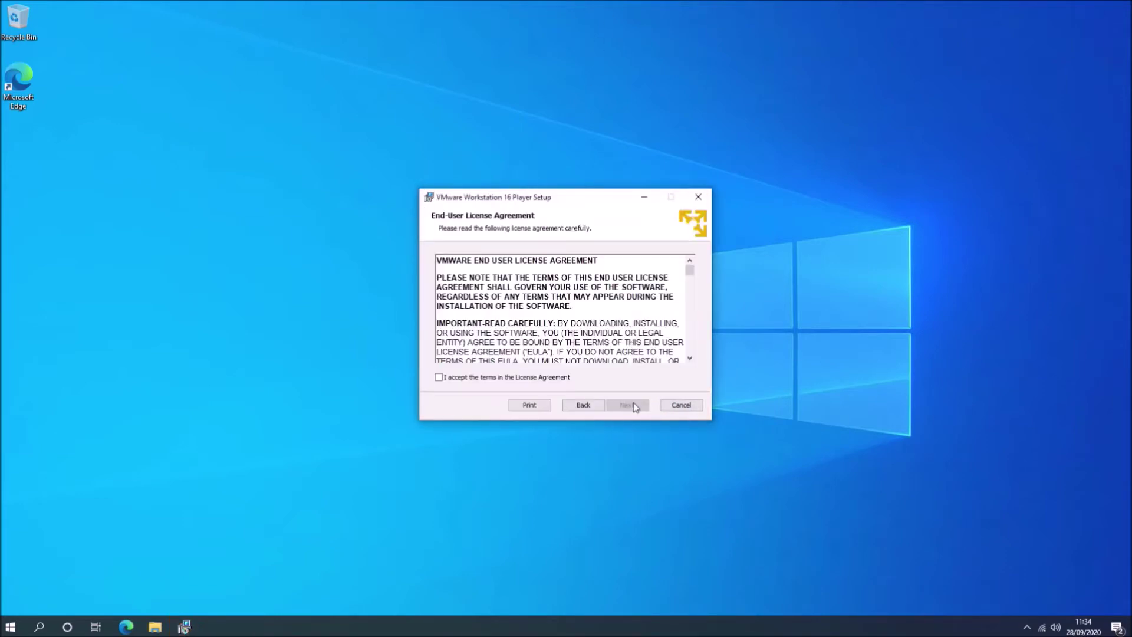
left_click(437, 377)
left_click(625, 405)
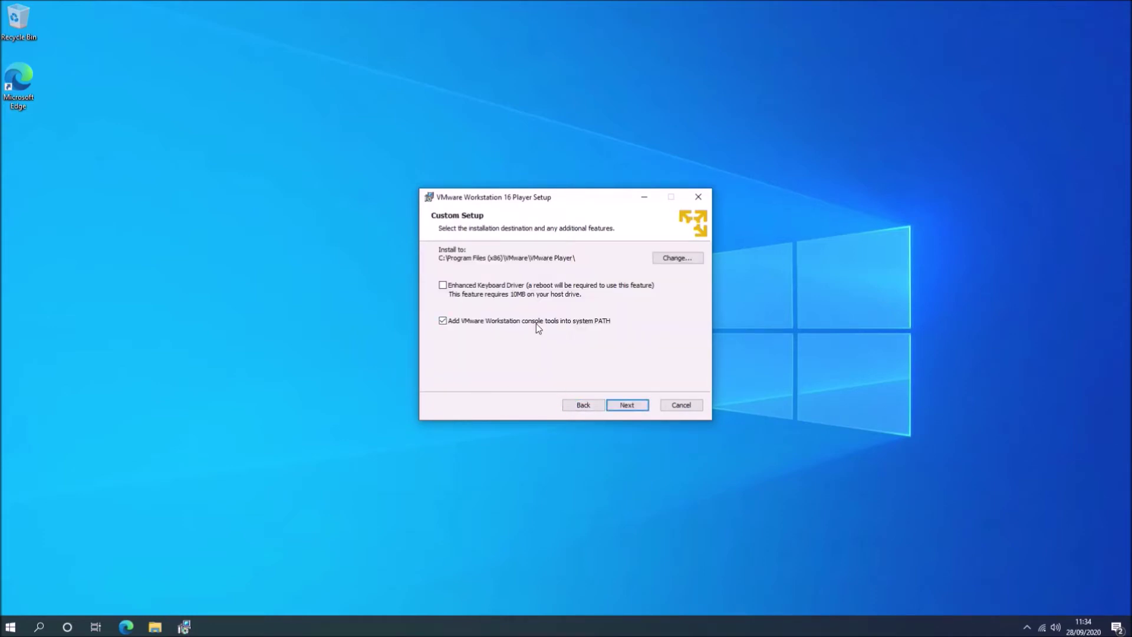
Step: Keep the default custom setup options and opt out of the VMware Customer Experience Improvement Program
left_click(637, 407)
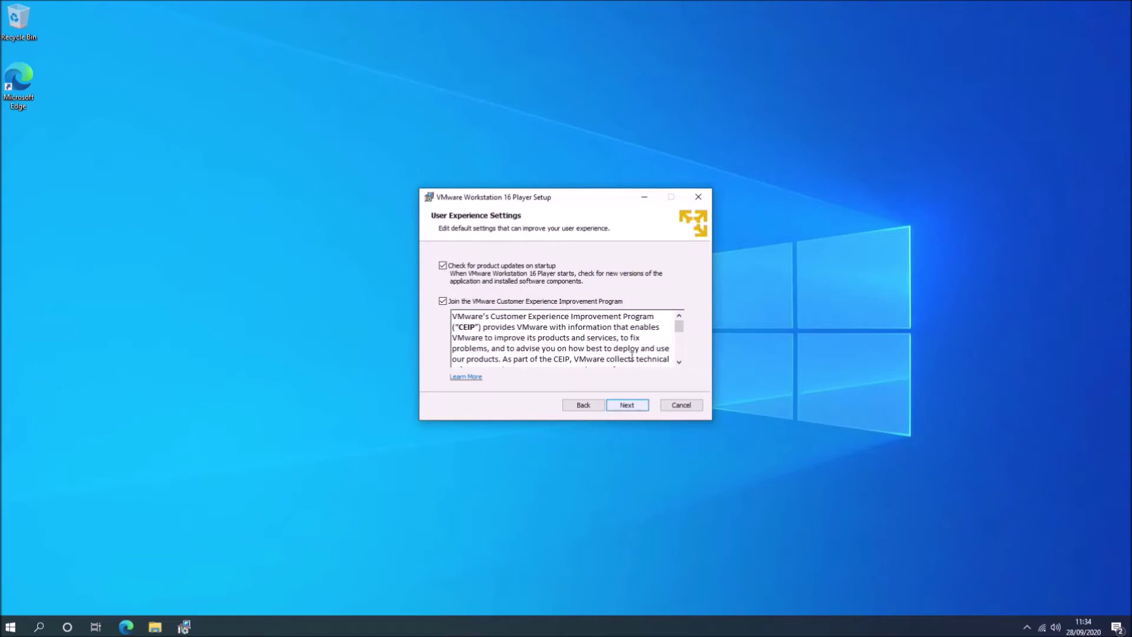
left_click(445, 303)
left_click(631, 405)
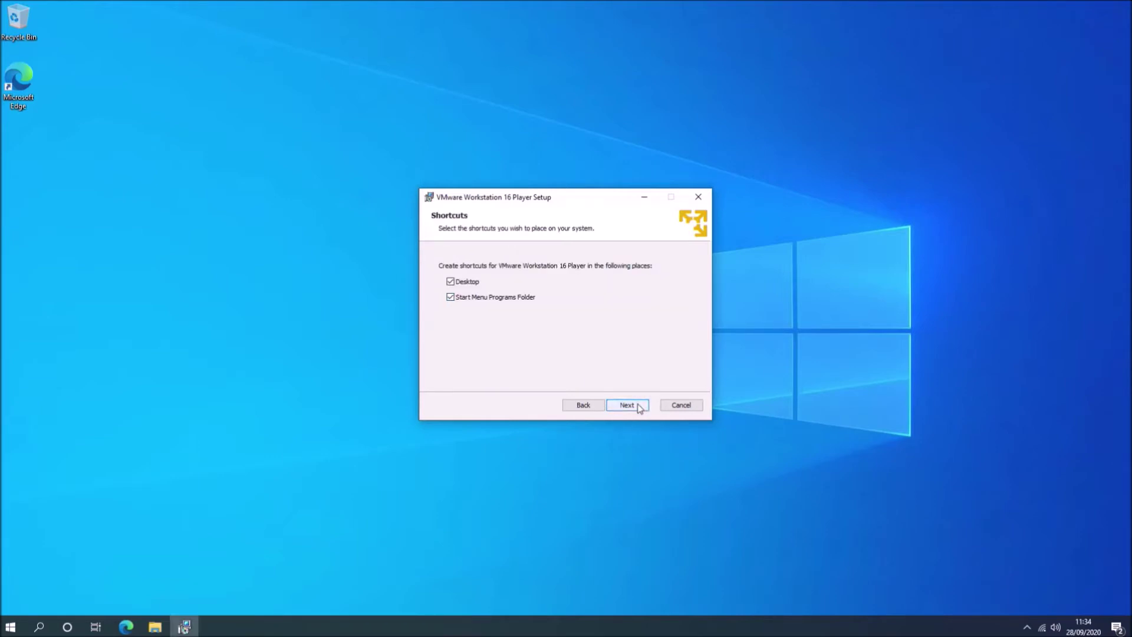
Step: Turn off the desktop shortcut, keep the Start Menu Programs Folder shortcut, and complete the installation
left_click(451, 282)
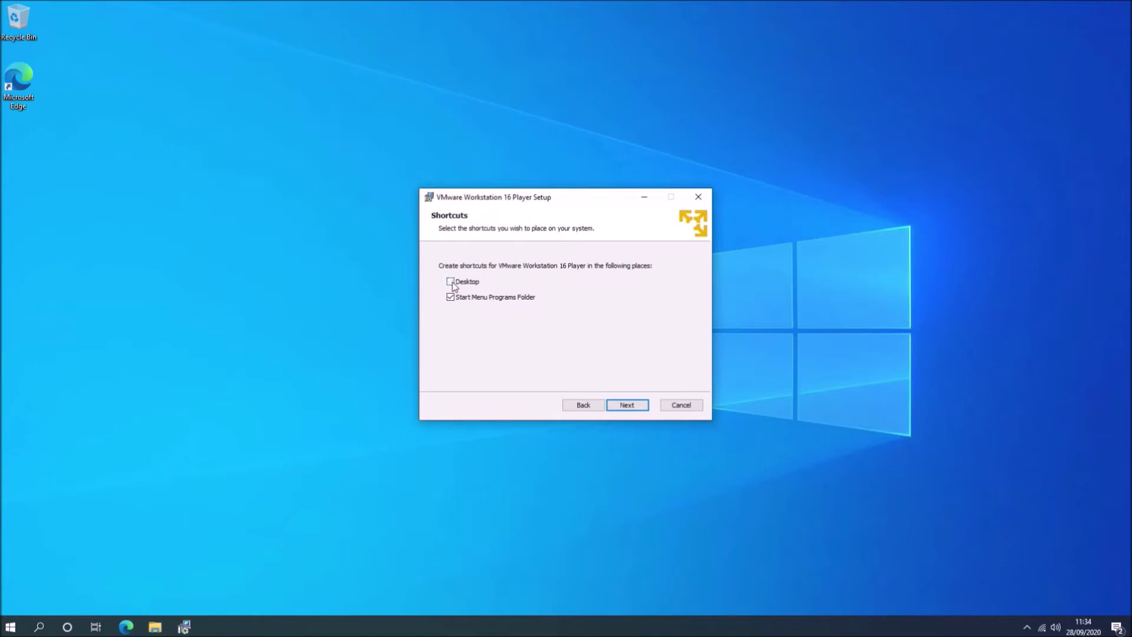
left_click(620, 406)
left_click(619, 407)
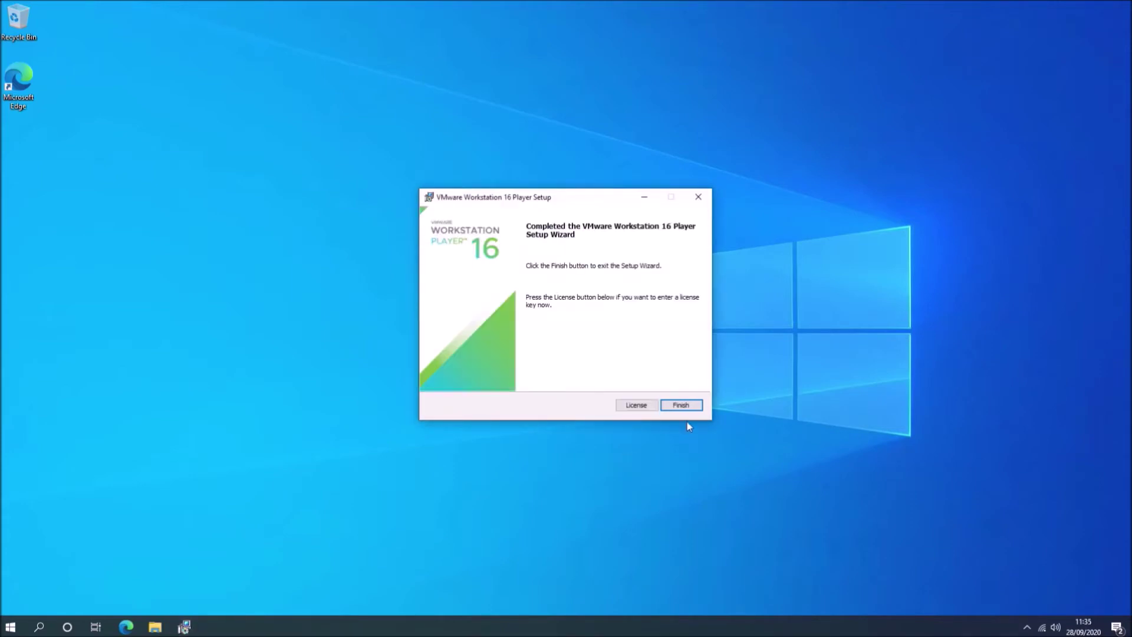
left_click(684, 403)
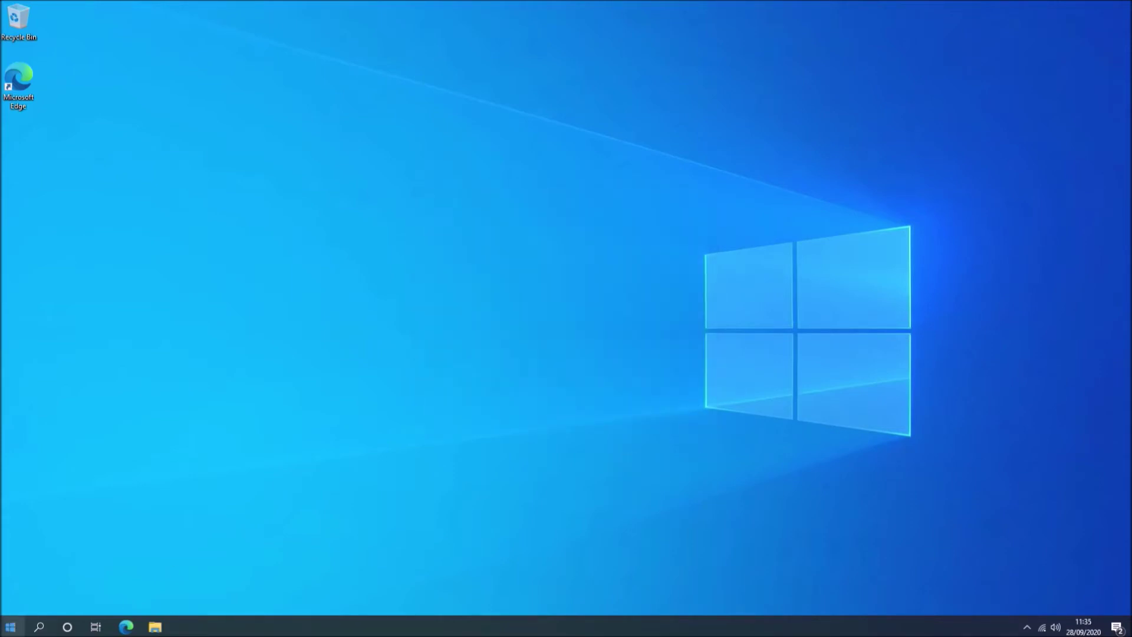
Step: Launch VMware Workstation 16 Player for non-commercial use, dismiss the Workstation Pro offer and minimize the player
left_click(10, 626)
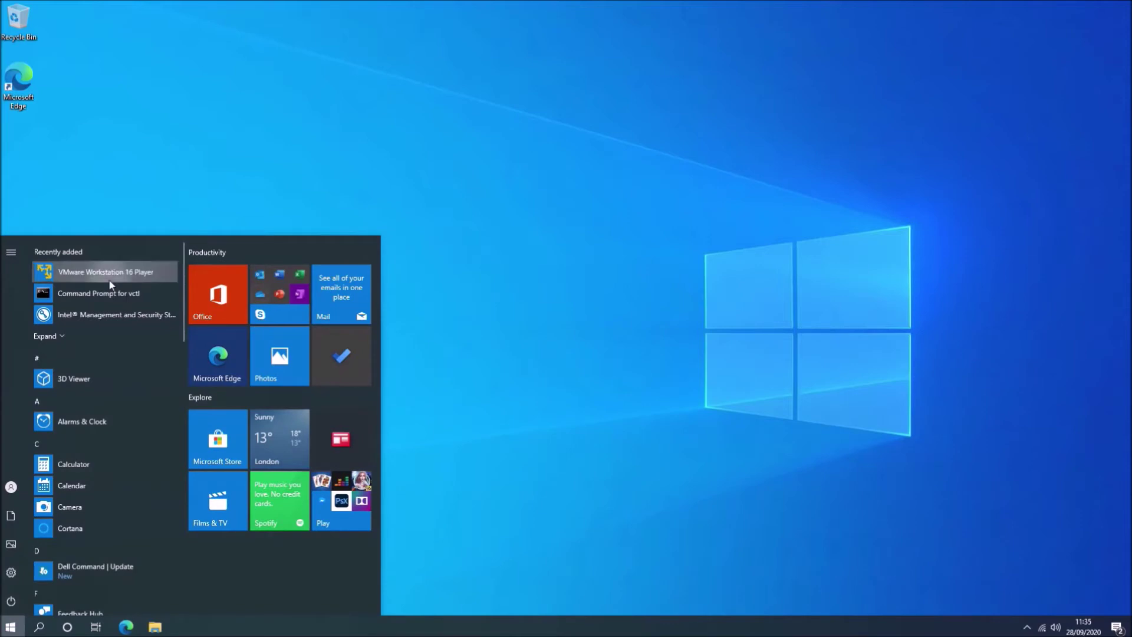
left_click(112, 282)
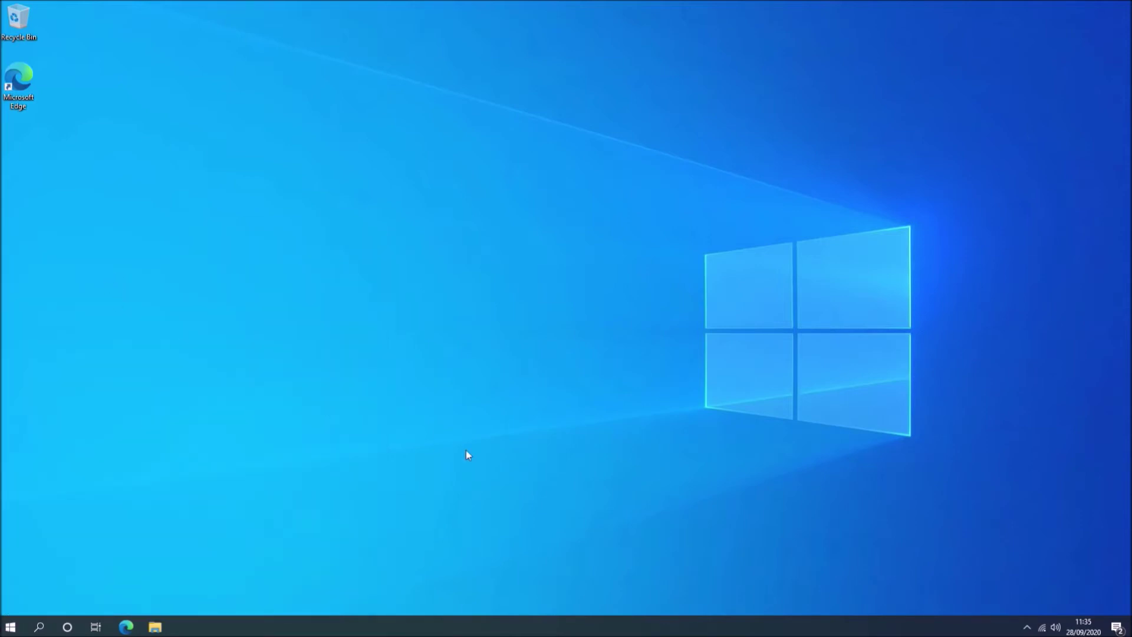
left_click(584, 381)
left_click(587, 382)
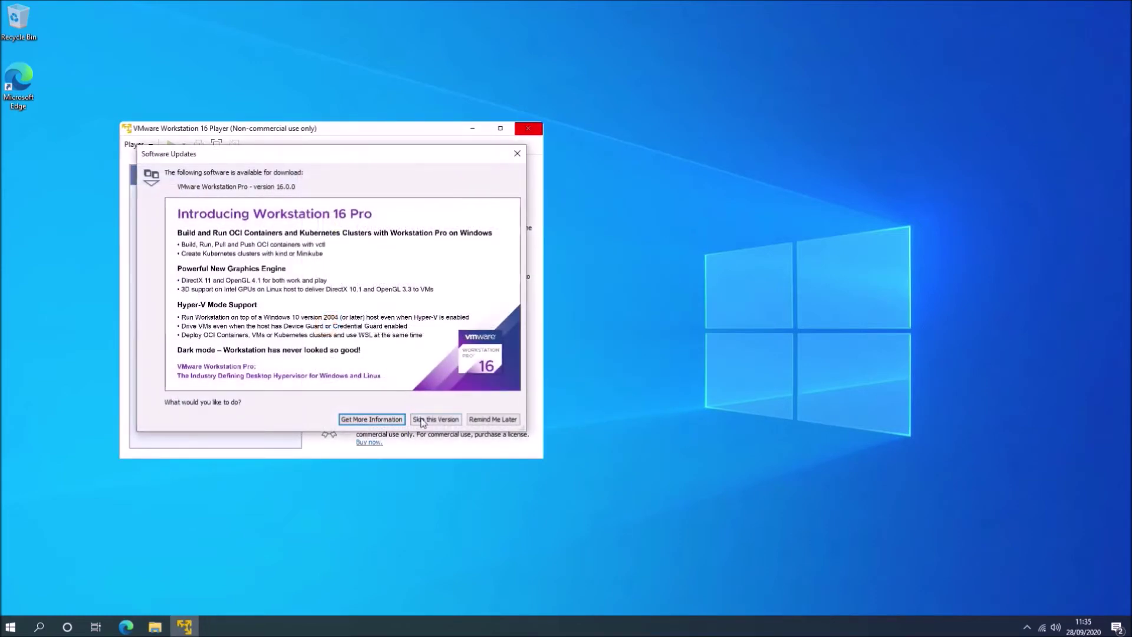
left_click(517, 153)
left_click(472, 128)
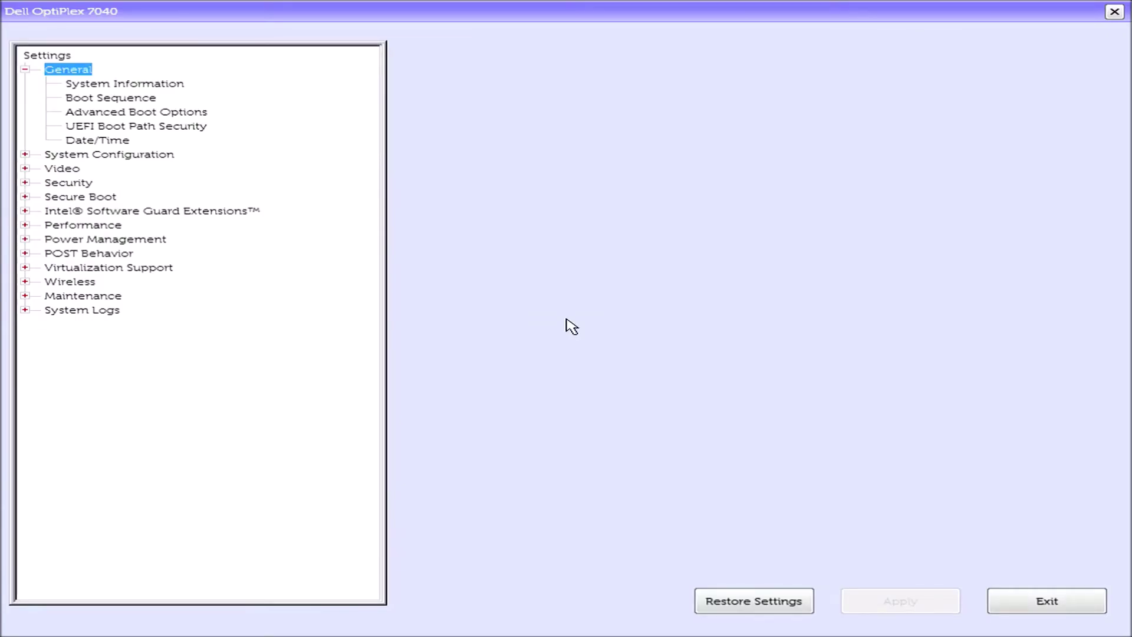
Step: Examine the Virtualization, VT for Direct I/O and Trusted Execution settings under Virtualization Support in the Dell BIOS setup
key("Down")
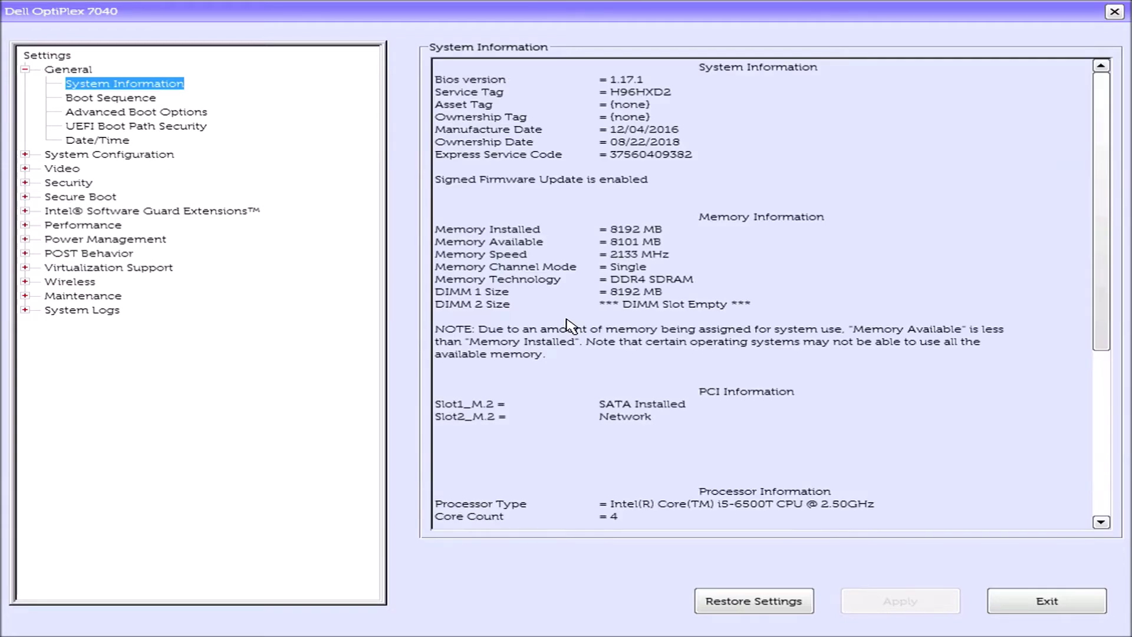
key("Down")
key("Down")
key("Down")
key("Down")
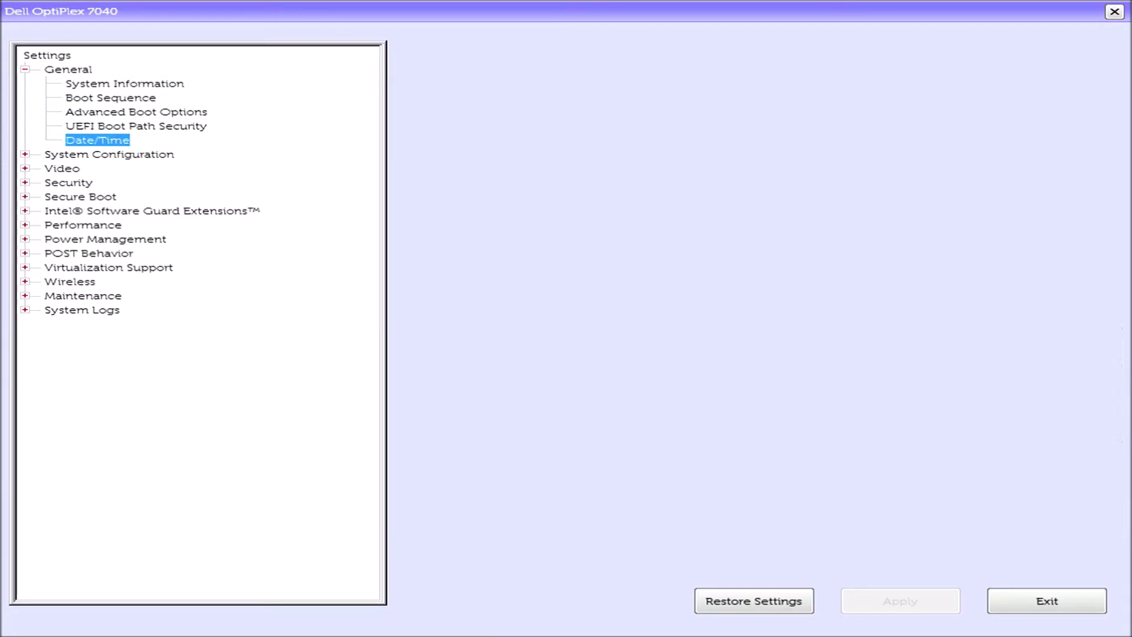
key("Down")
key("Down")
key("Down")
key("Down")
key("Down")
key("Down")
key("Down")
key("Down")
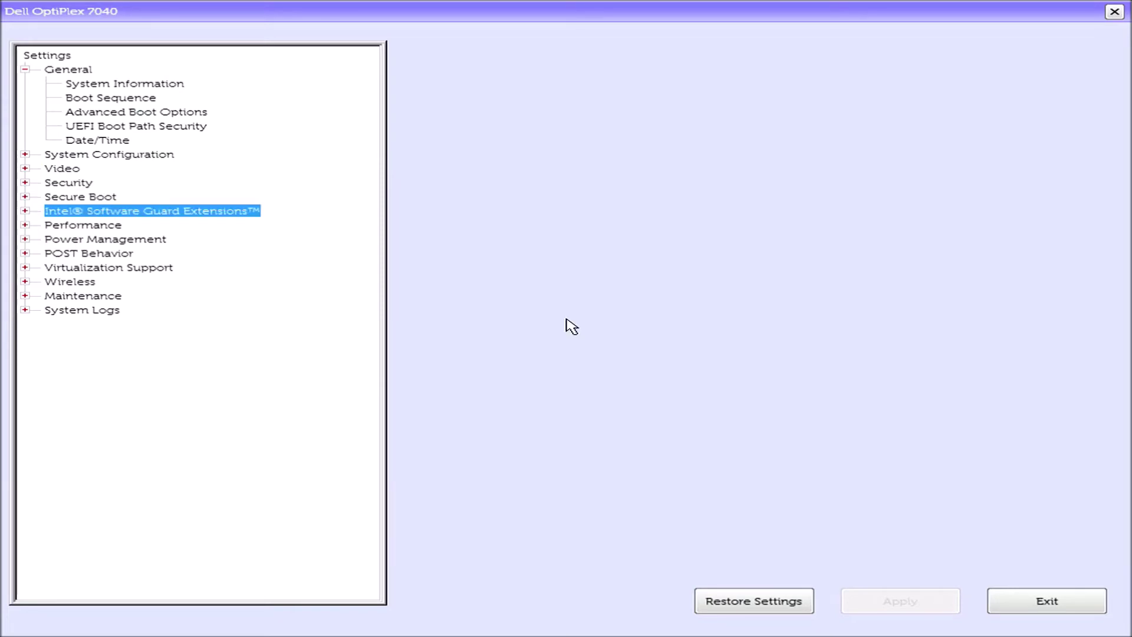
key("Down")
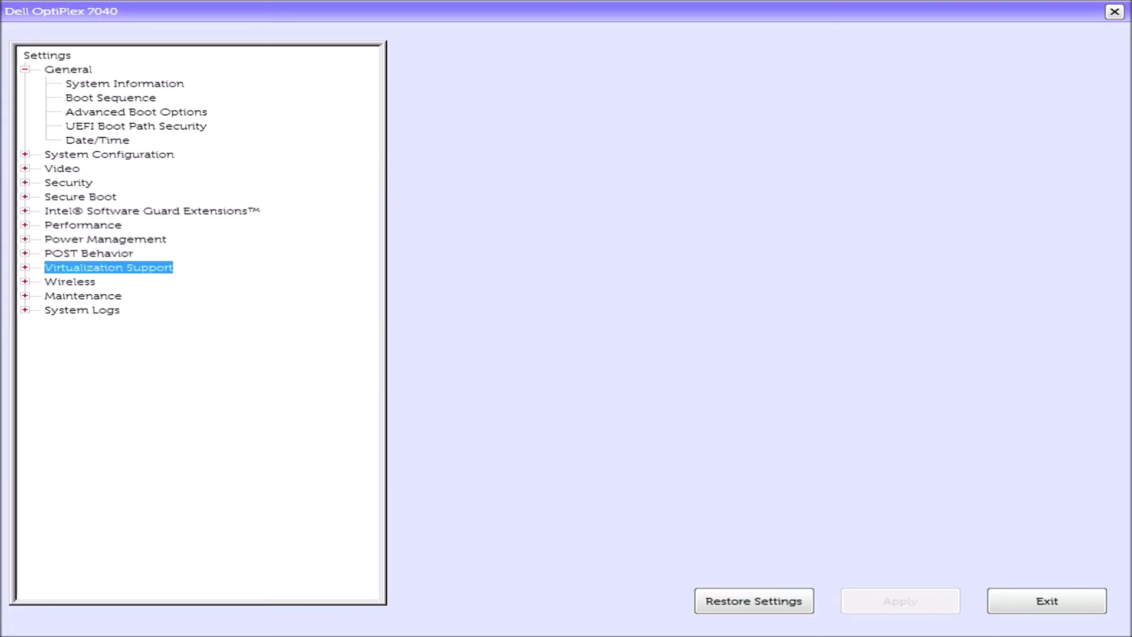
key("Right")
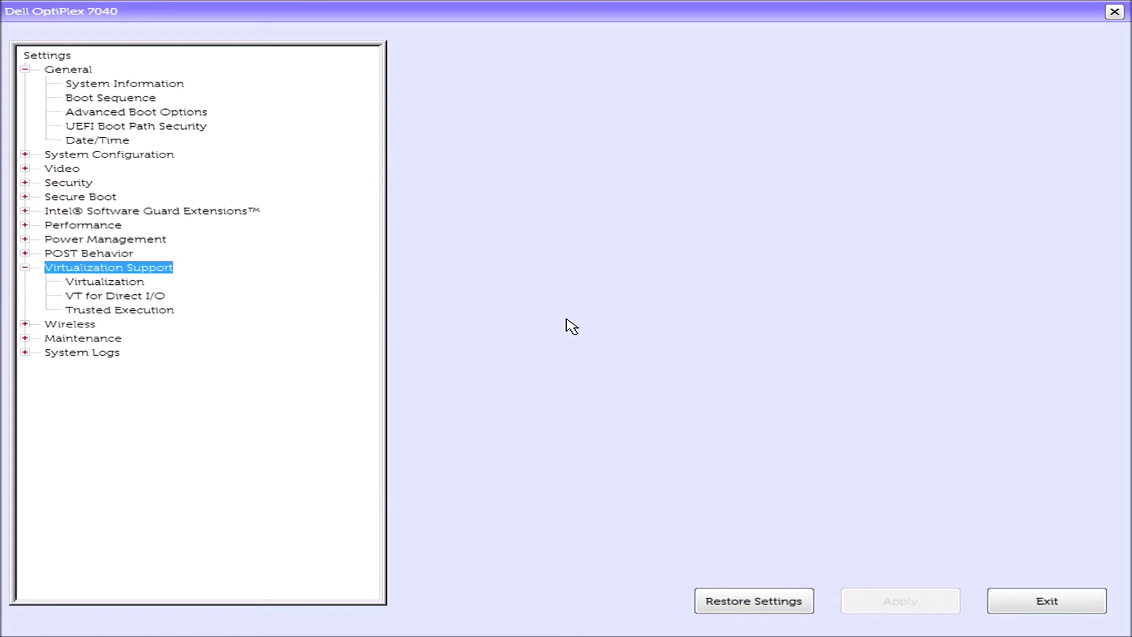
key("Down")
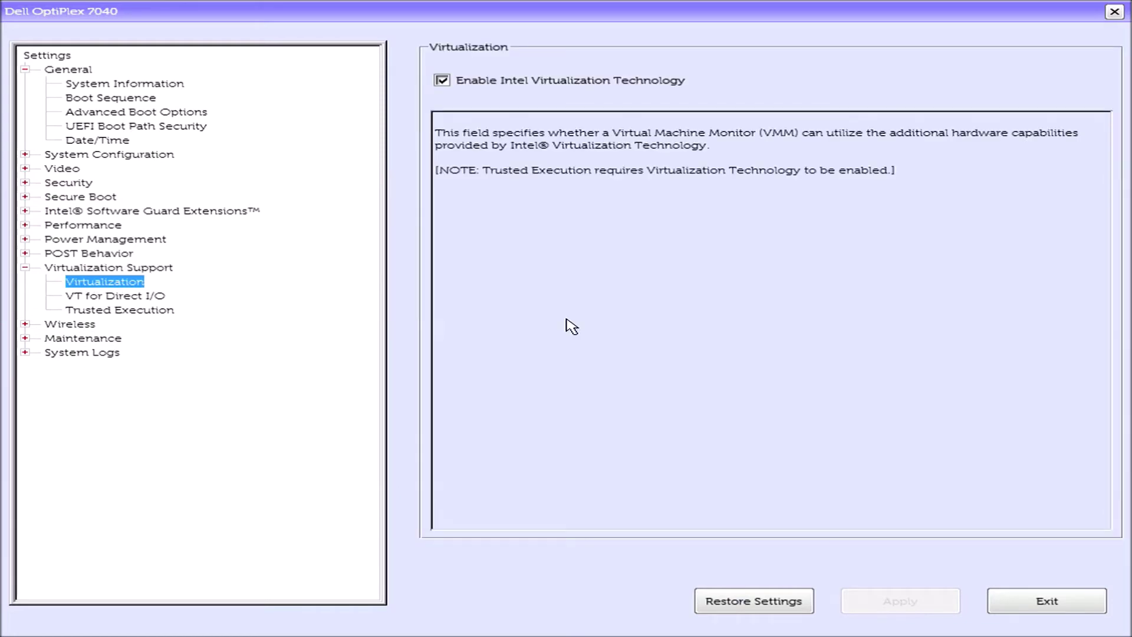
key("Down")
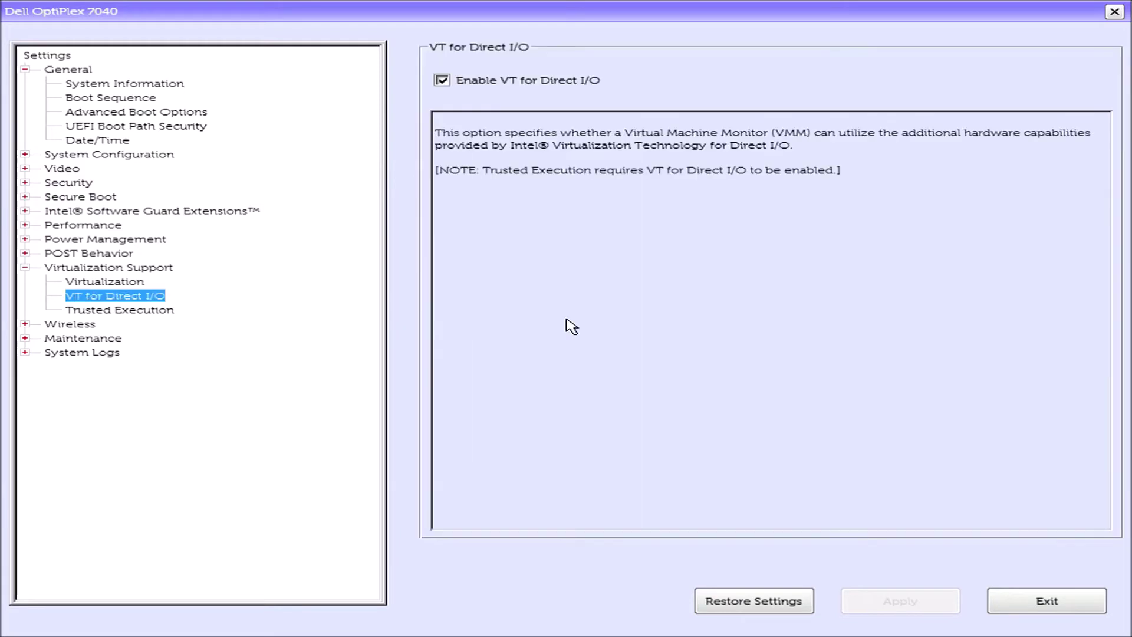
key("Down")
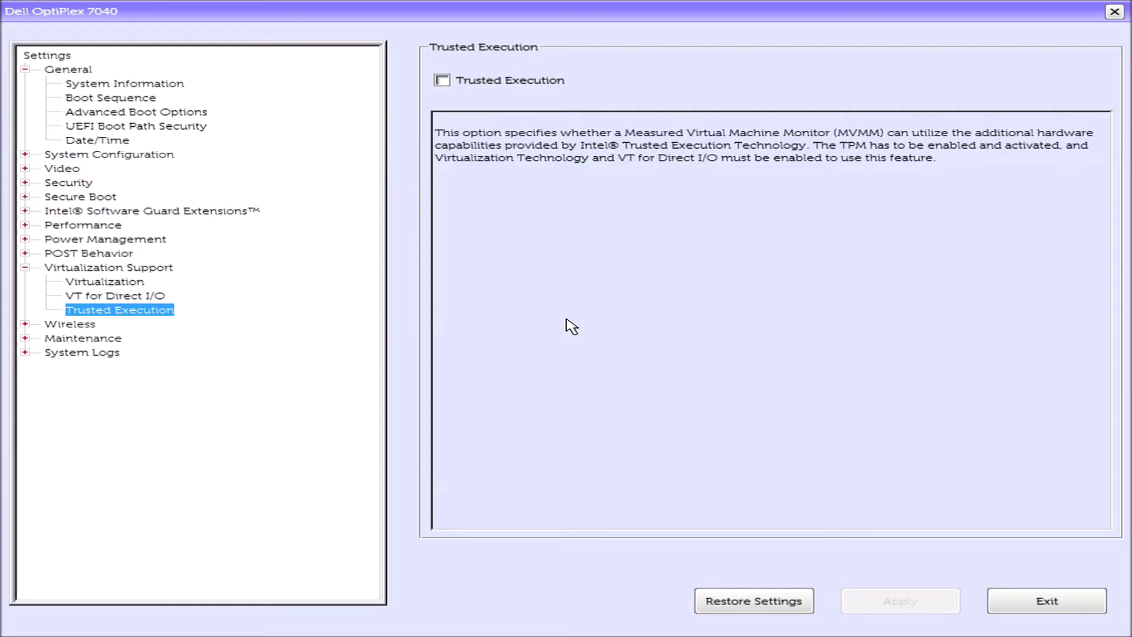
key("Up")
key("Up")
key("Up")
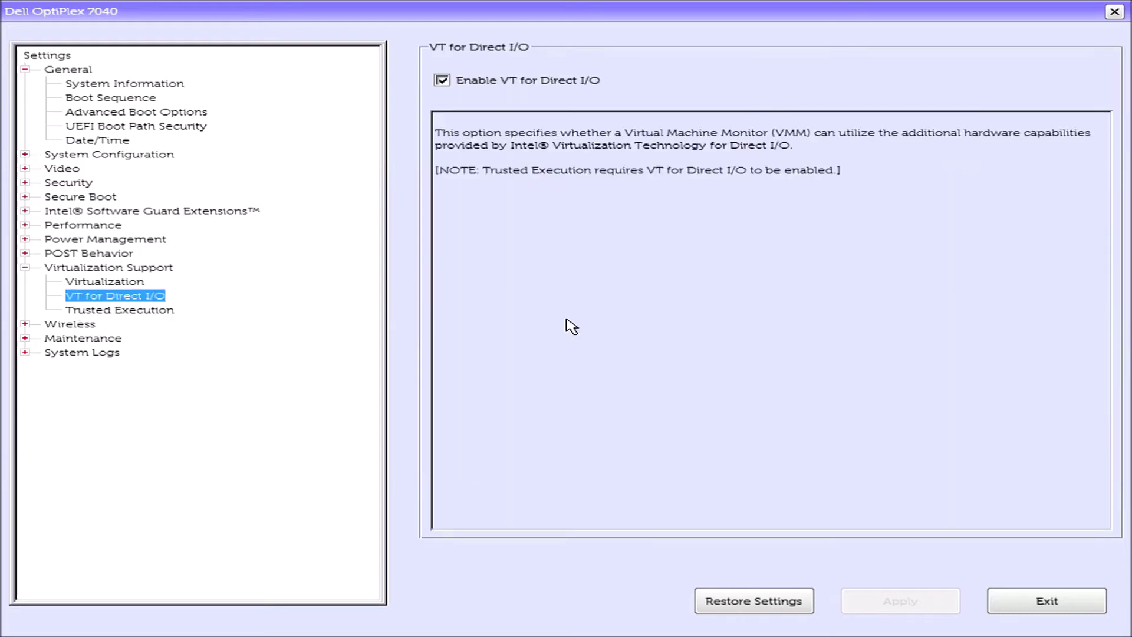
key("Left")
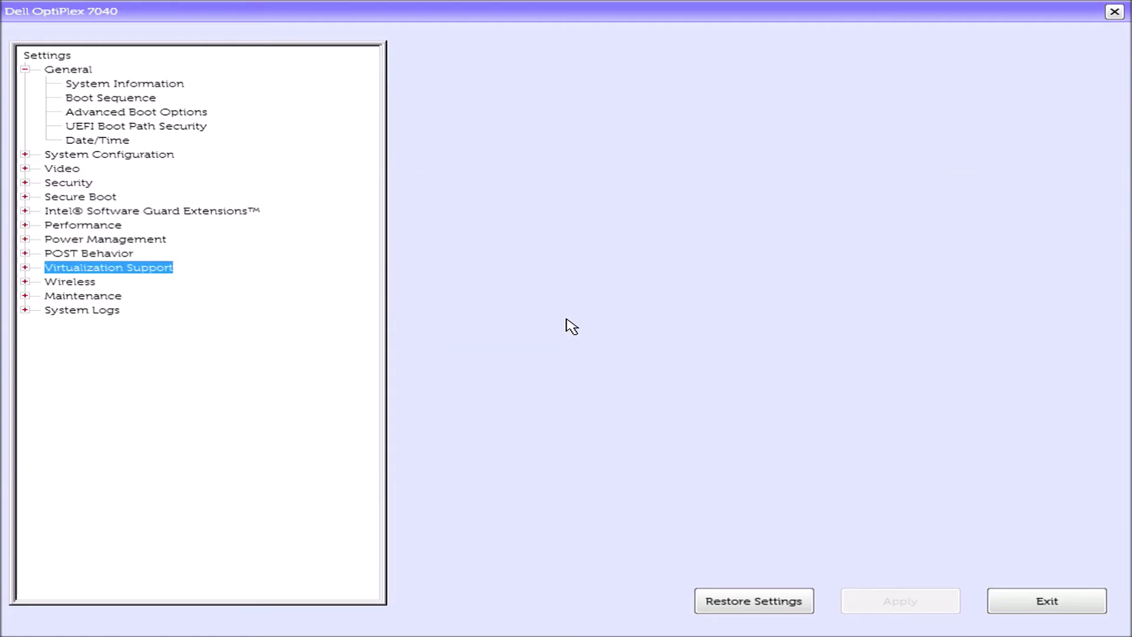
Step: Check the Secure Boot Enable setting under Secure Boot and exit the BIOS setup
key("Up")
key("Up")
key("Up")
key("Up")
key("Up")
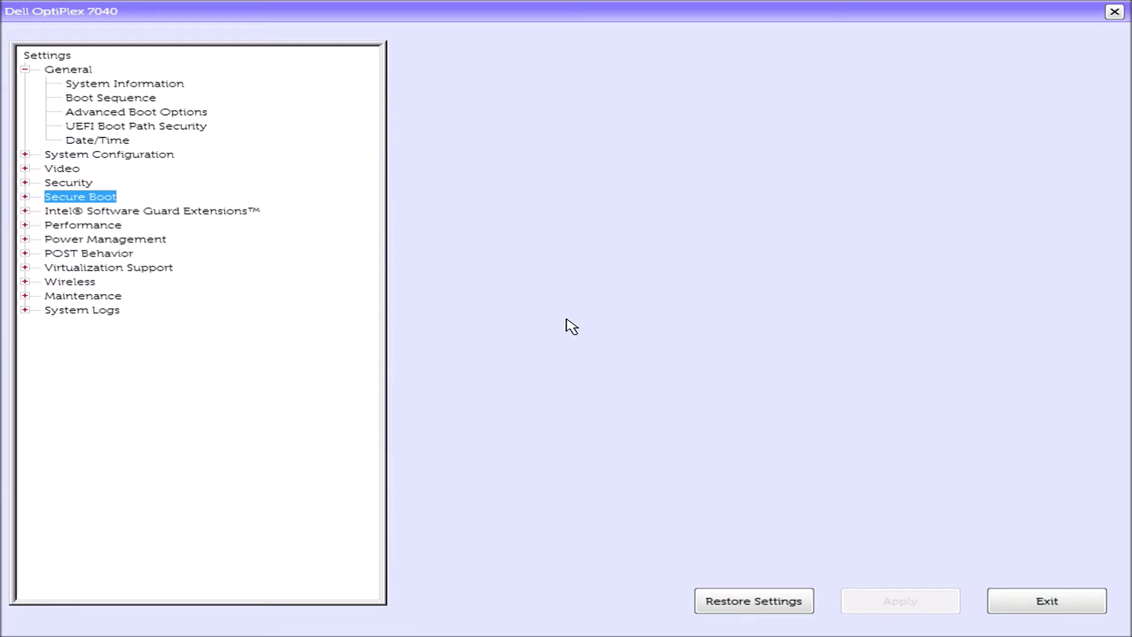
key("Right")
key("Down")
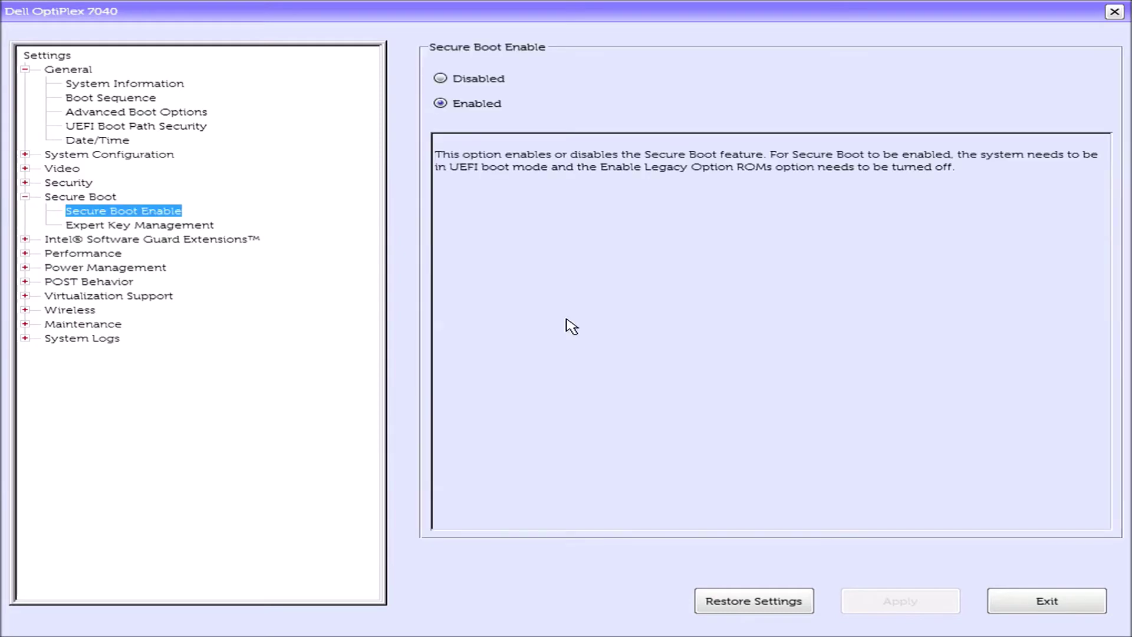
key("Up")
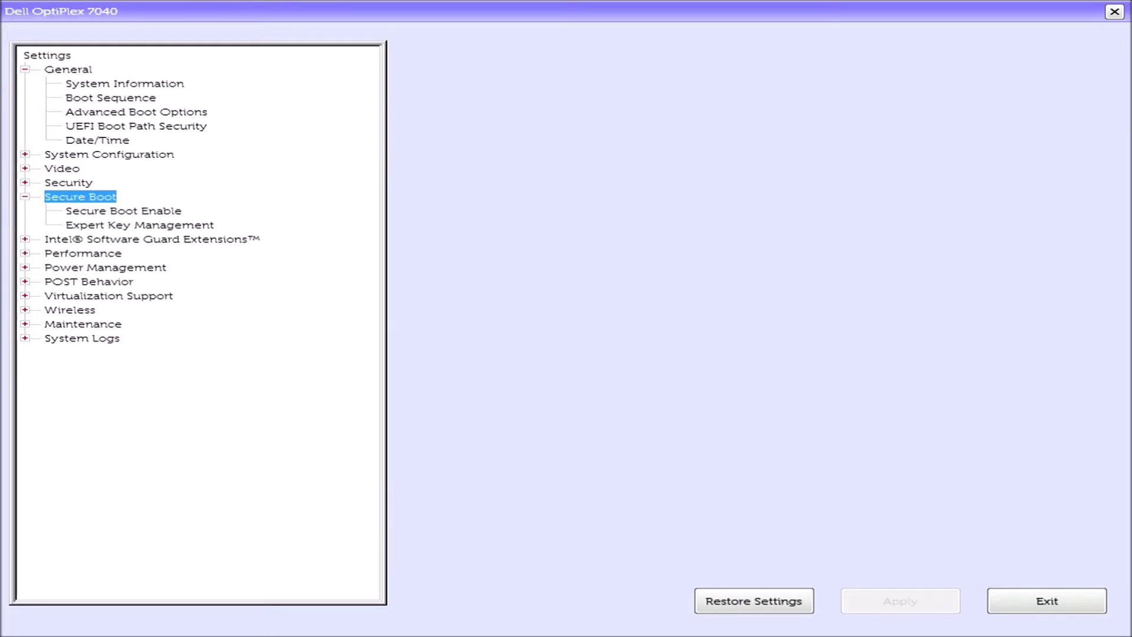
key("Left")
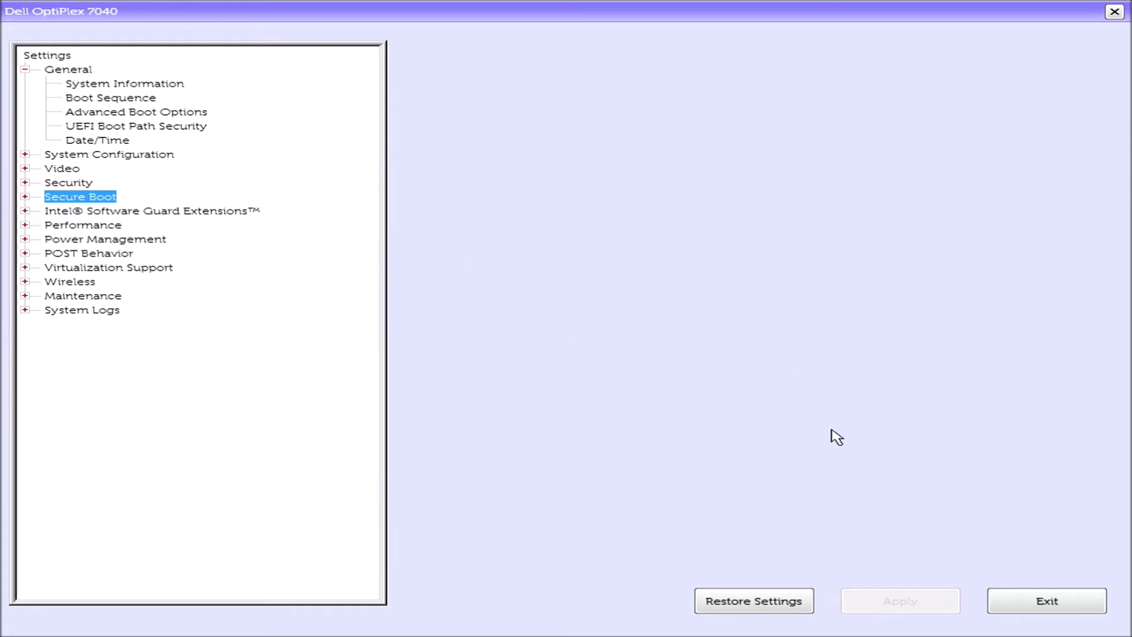
left_click(1100, 594)
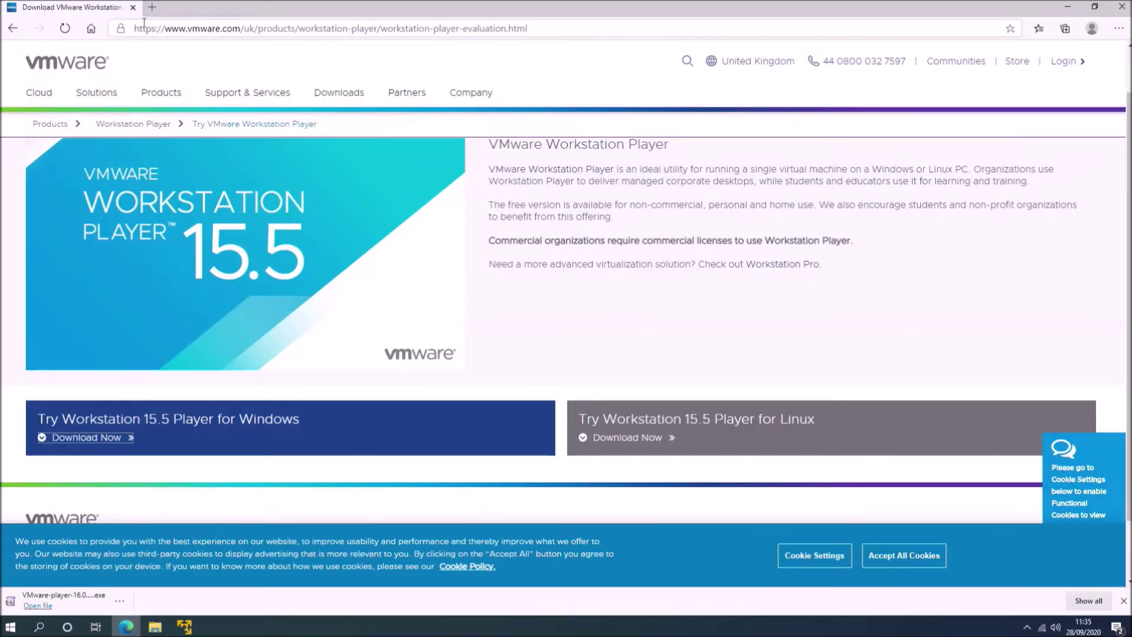
Step: Search the web for "download windows 10 vm" and open Microsoft's Windows 10 virtual machine download page
left_click(143, 28)
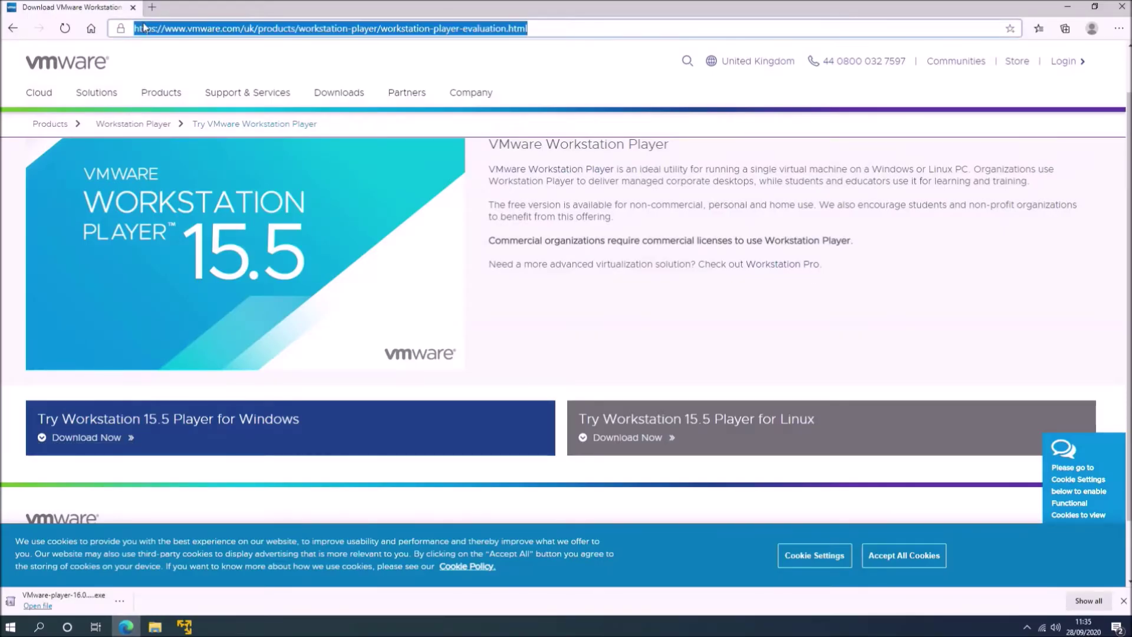
type("downlo")
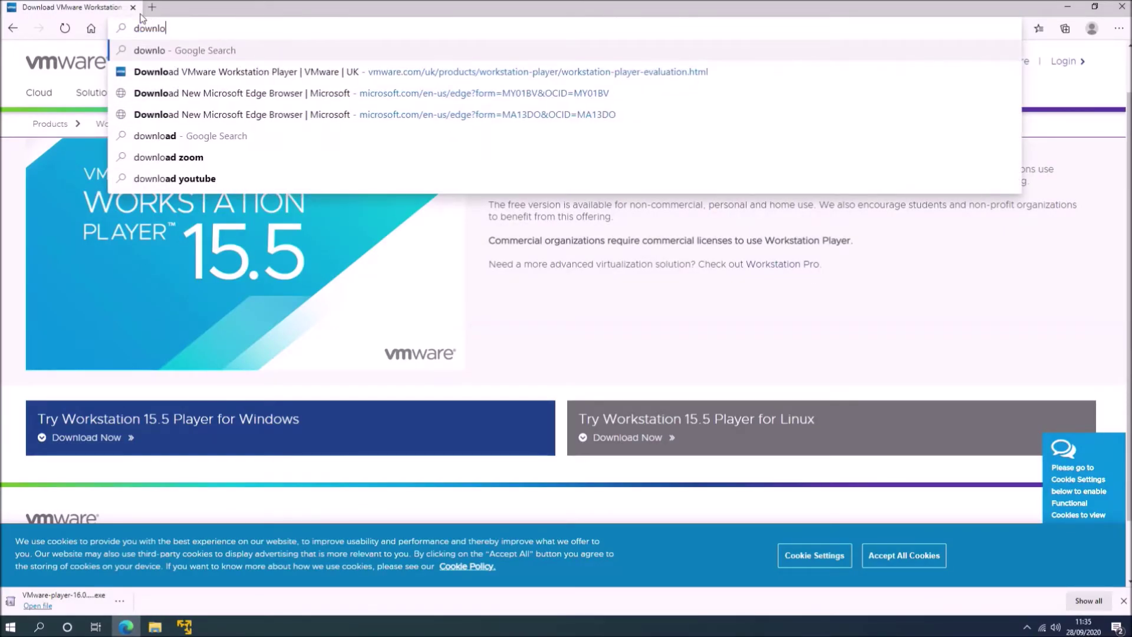
type("ad windows 10 vm")
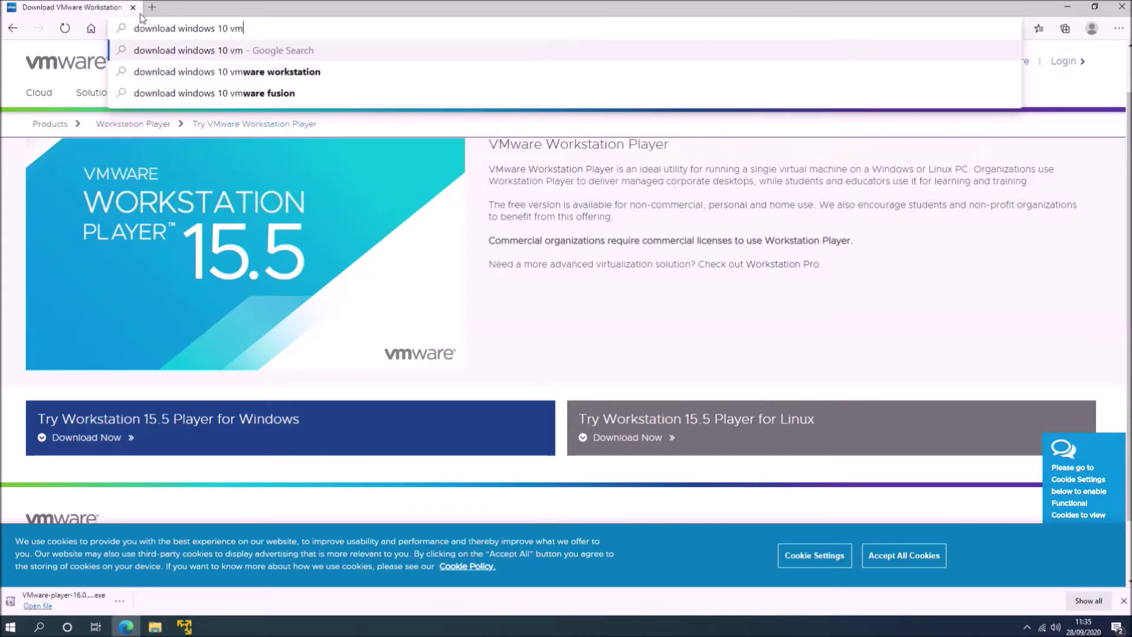
key("Return")
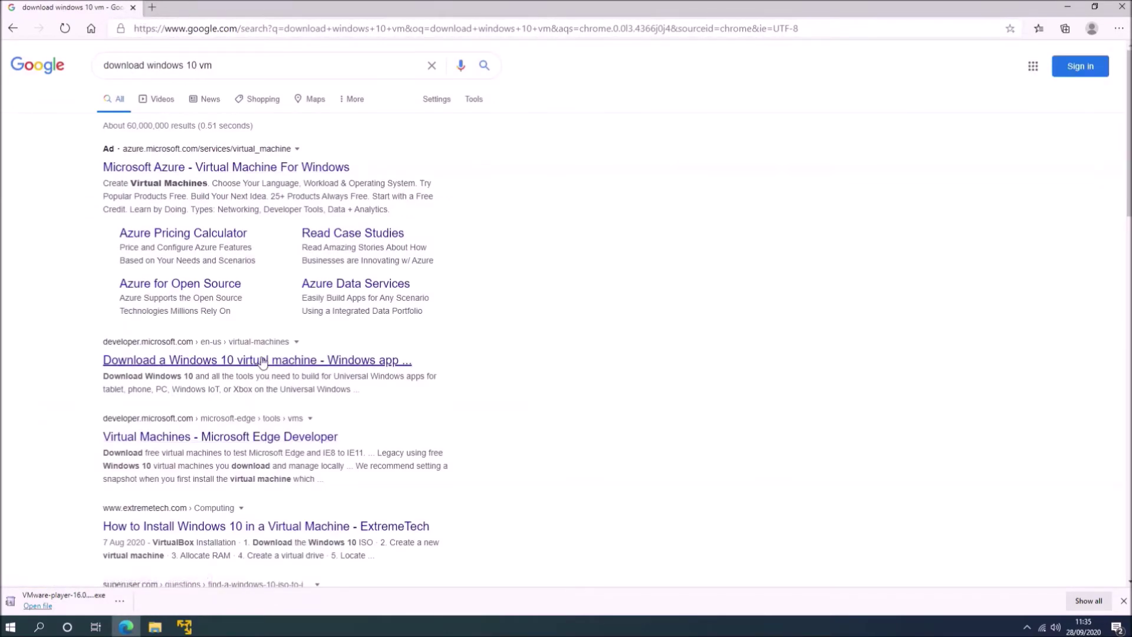
left_click(262, 361)
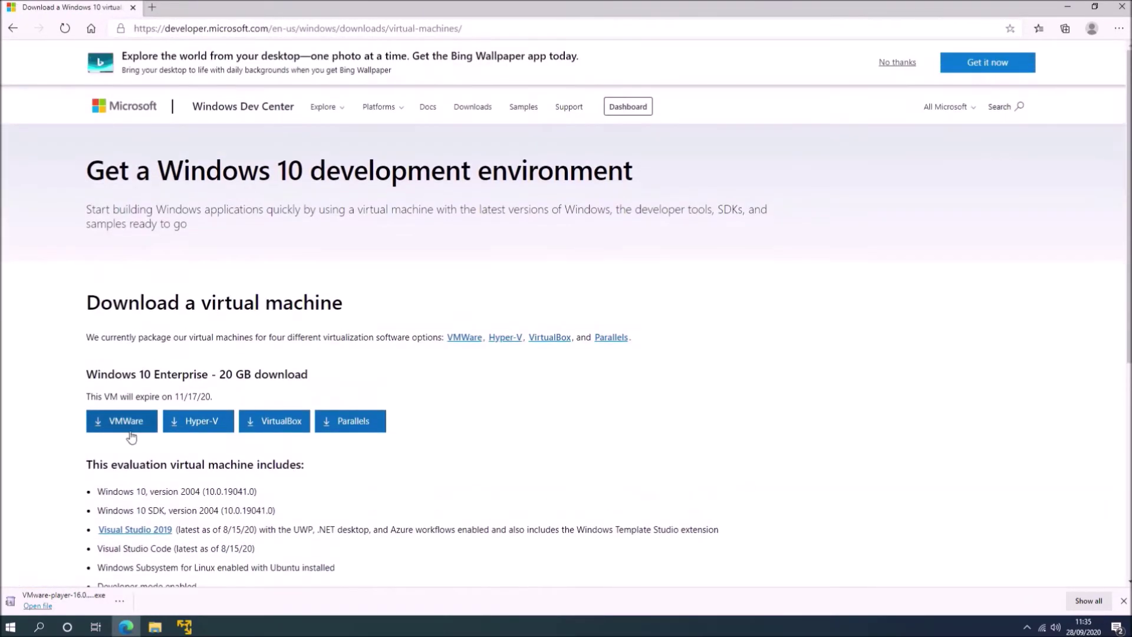
Step: Download the VMWare version of the Windows 10 Enterprise virtual machine
left_click(131, 427)
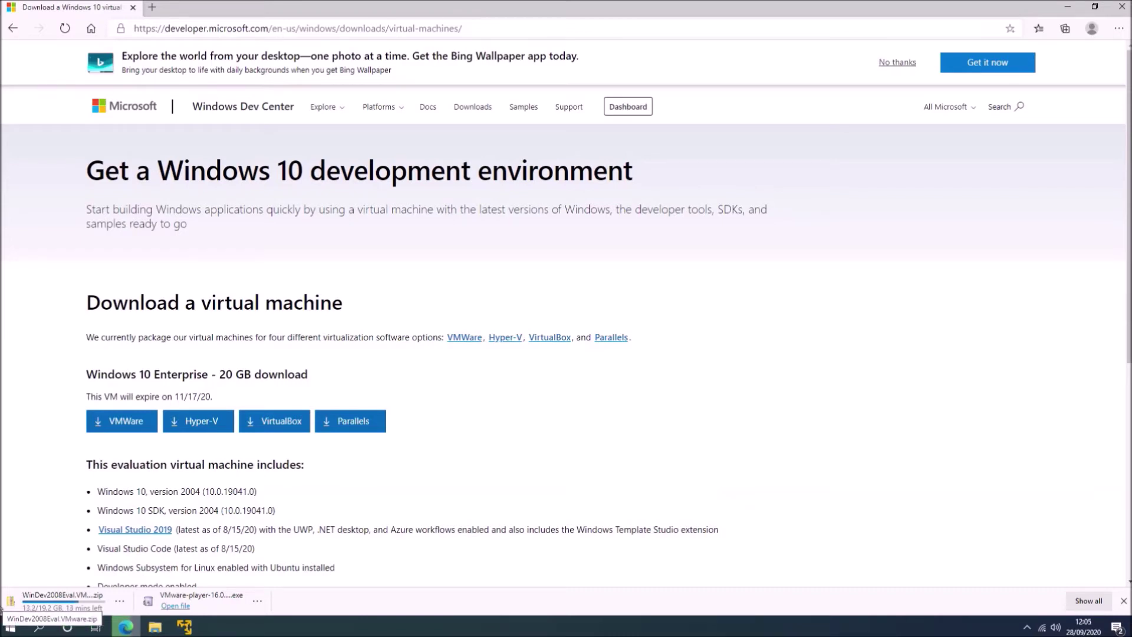
left_click(184, 626)
left_click(595, 601)
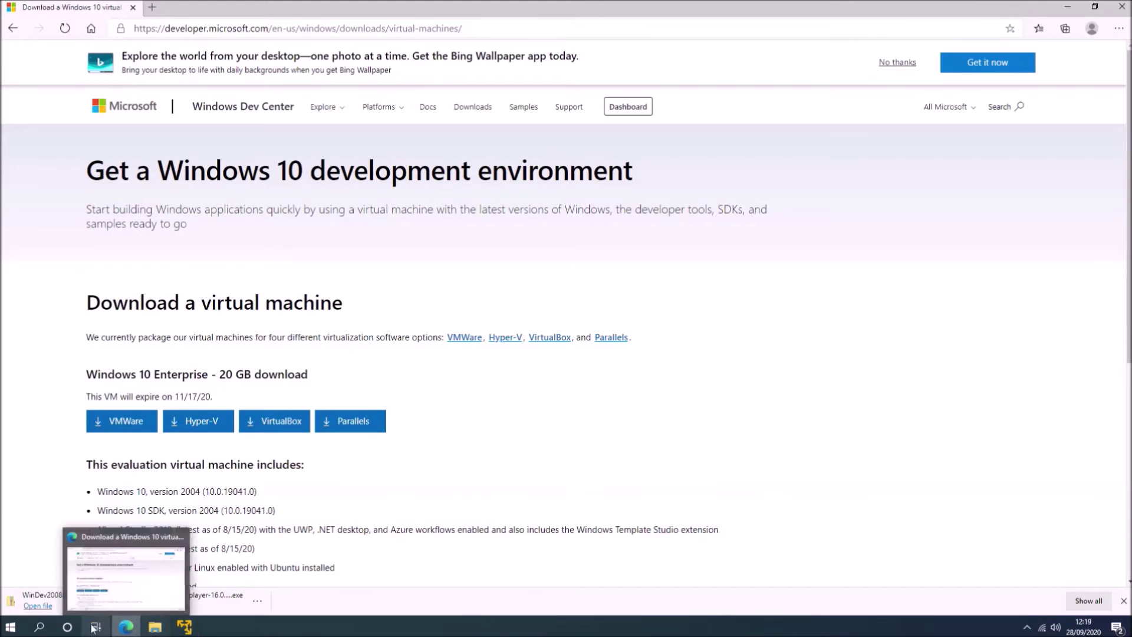
Step: Minimize the browser and the player, and show the refreshed contents of the Downloads folder in File Explorer
left_click(1068, 7)
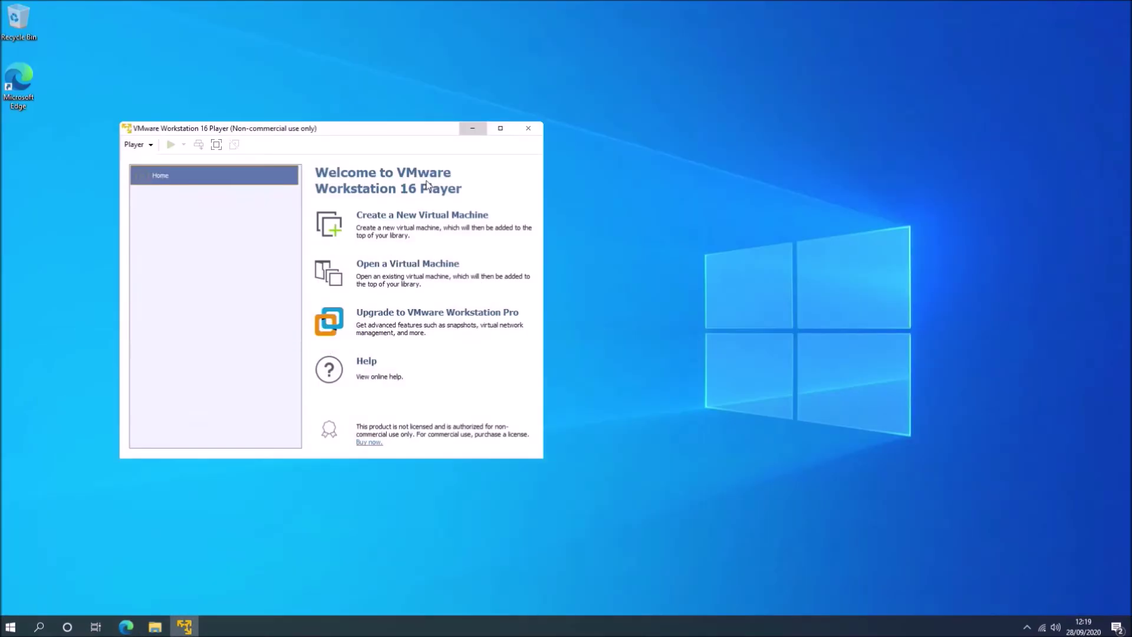
left_click(471, 127)
left_click(153, 627)
left_click(425, 353)
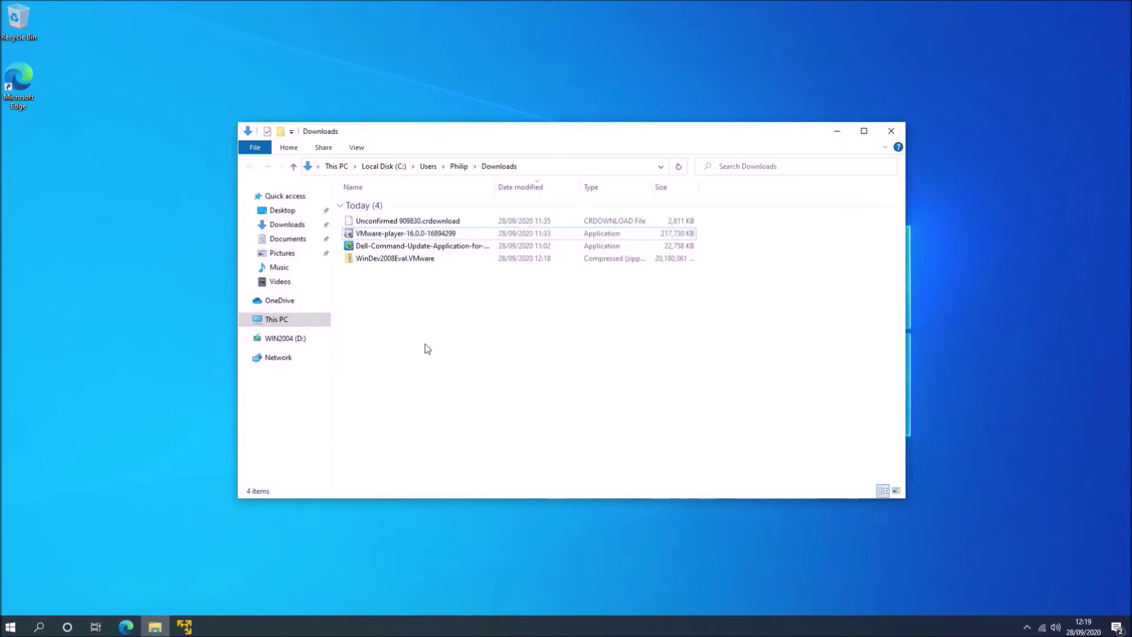
key("F5")
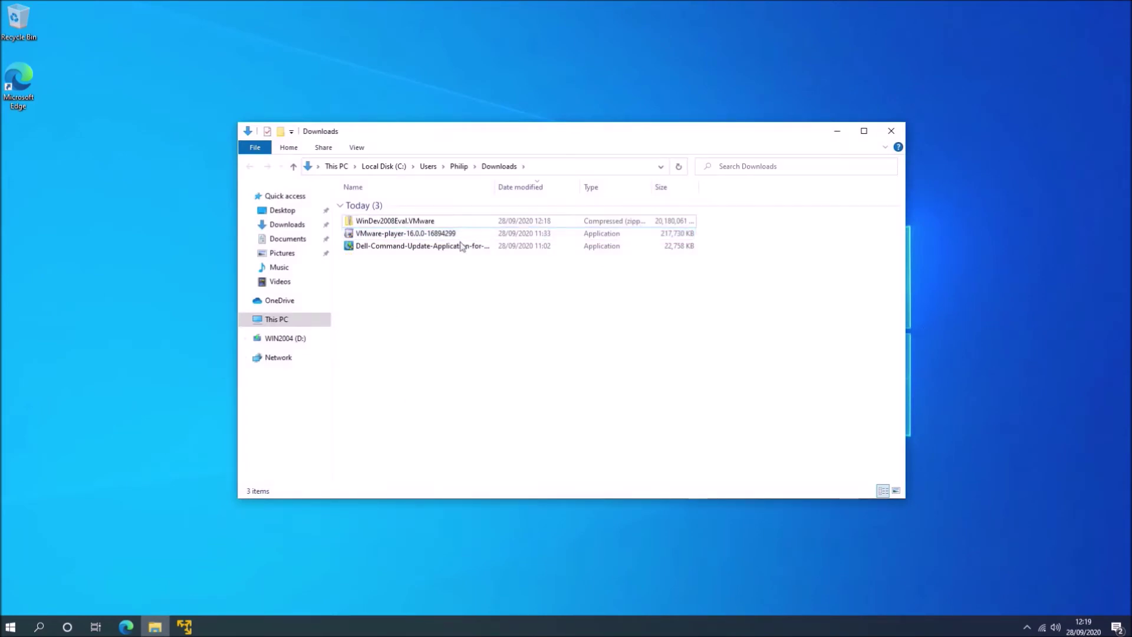
Step: Copy the Downloads folder's path and open Windows PowerShell docked to half of the screen
left_click(549, 166)
right_click(546, 167)
left_click(569, 205)
right_click(6, 630)
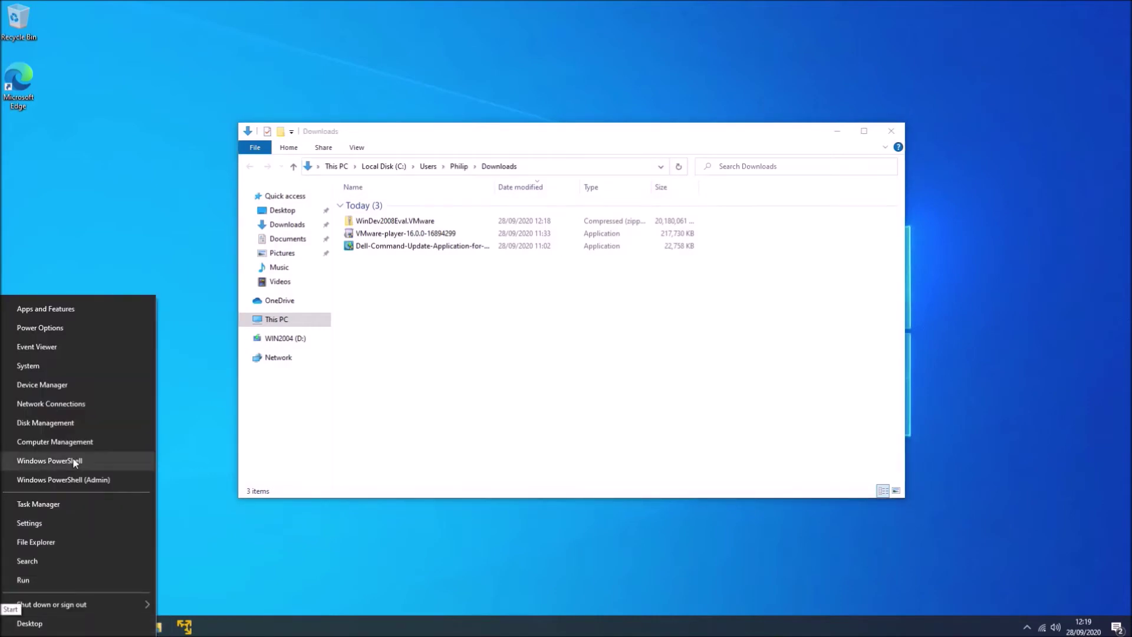
left_click(72, 459)
left_click_drag(295, 42, 0, 152)
left_click(319, 168)
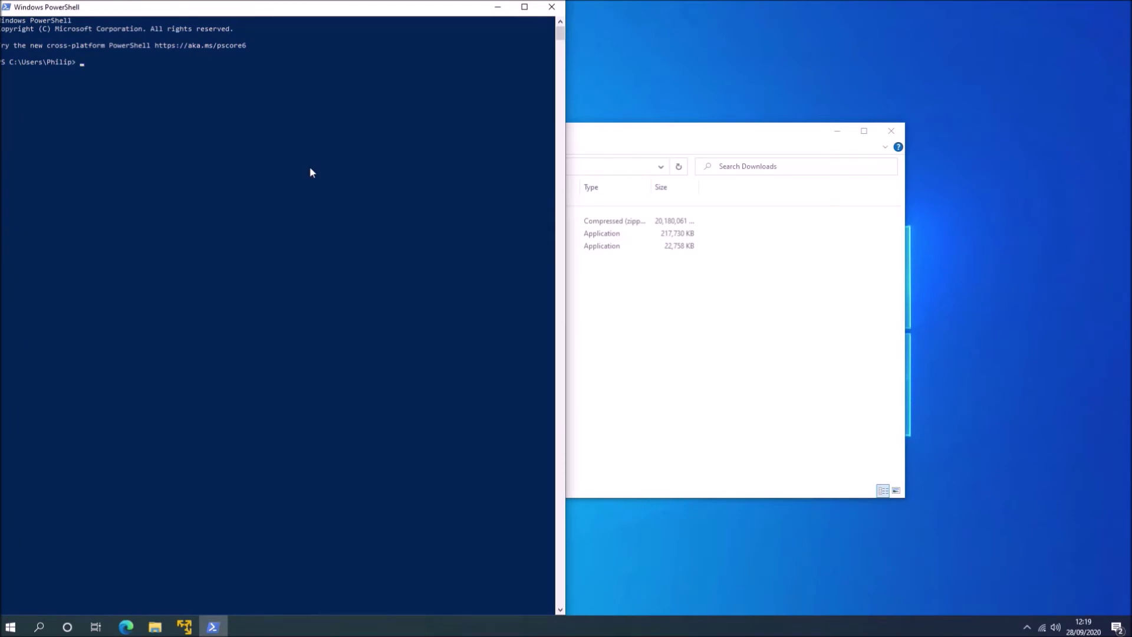
Step: Begin a certUtil -hashfile command in PowerShell with the copied Downloads path followed by a backslash
type("certUtil -hashfile")
key("ctrl+v")
type("\\")
Step: Copy the name of the WinDev2008Eval.VMware archive and dock the Downloads window beside PowerShell
left_click(705, 352)
left_click(408, 225)
right_click(409, 227)
left_click(436, 439)
right_click(434, 219)
left_click(460, 254)
left_click_drag(492, 133, 1129, 204)
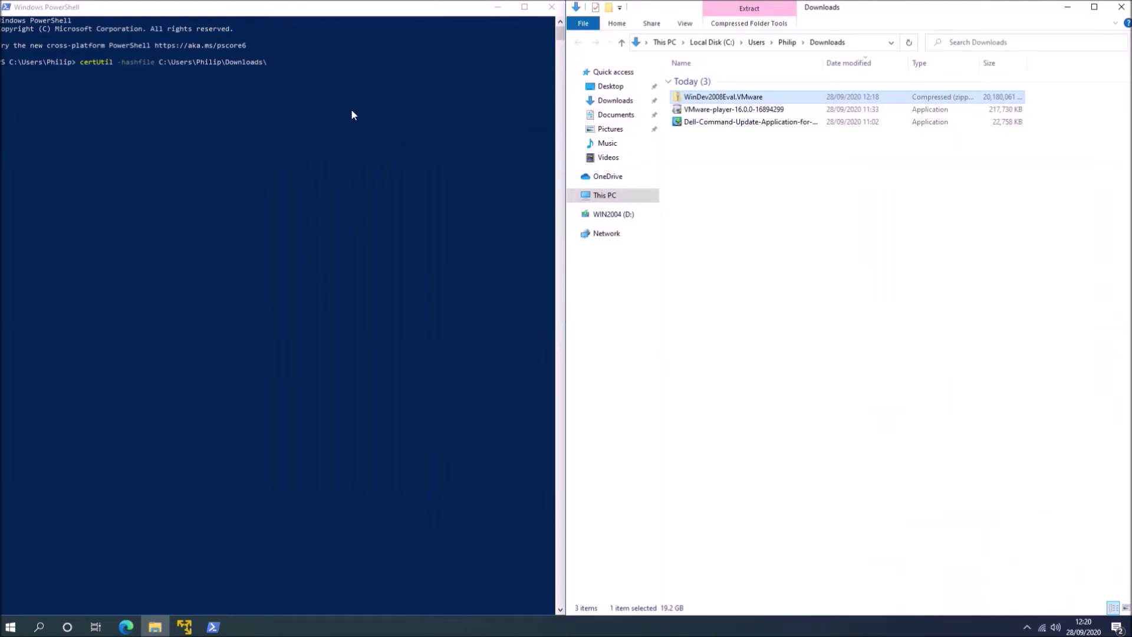
Step: Complete the certUtil command with the file name WinDev2008Eval.VMware.zip and the SHA256 algorithm, and run it
left_click(353, 120)
key("ctrl+v")
type(".zip SHA")
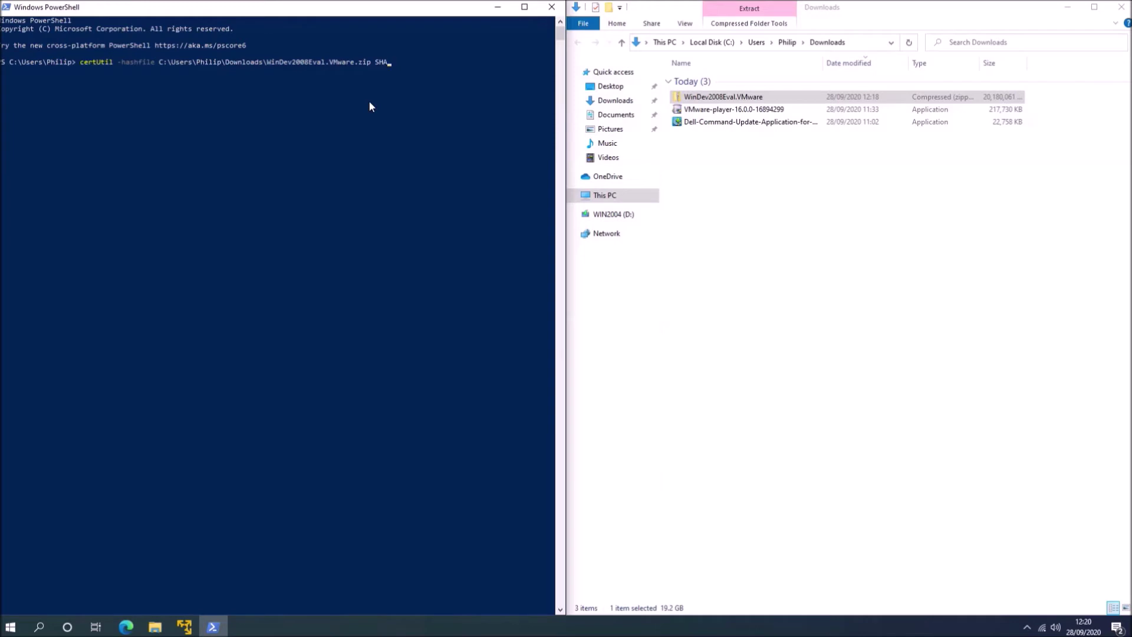
type("256")
key("Return")
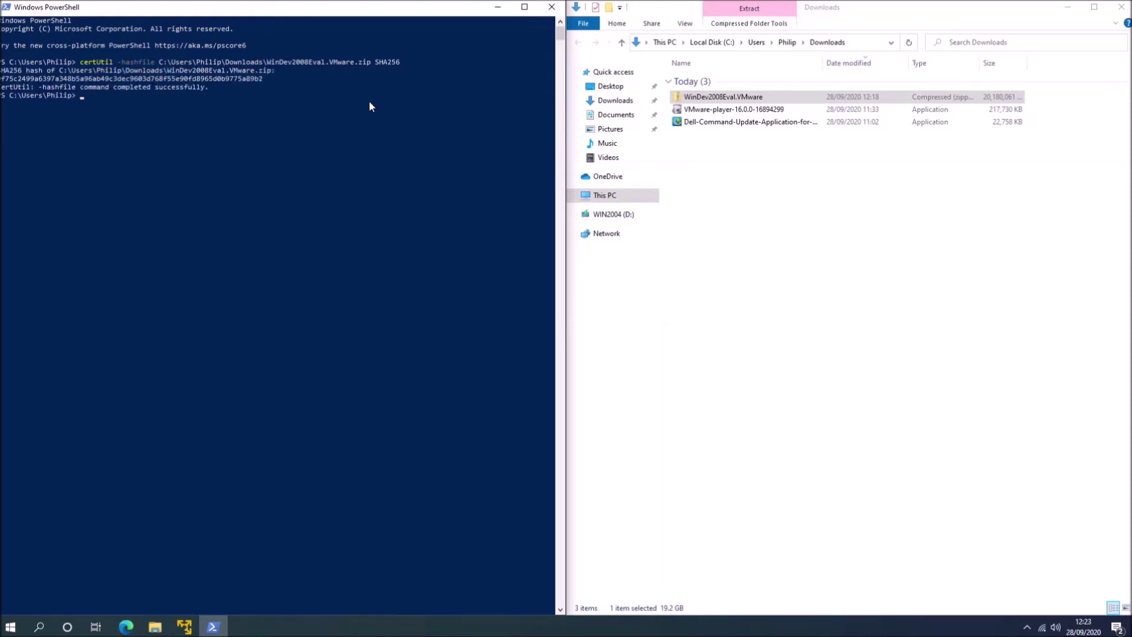
Step: Copy the complete SHA256 hash from the PowerShell output
left_click_drag(263, 78, 1, 78)
right_click(6, 79)
left_click_drag(296, 80, 2, 86)
left_click(277, 119)
left_click_drag(266, 77, 2, 84)
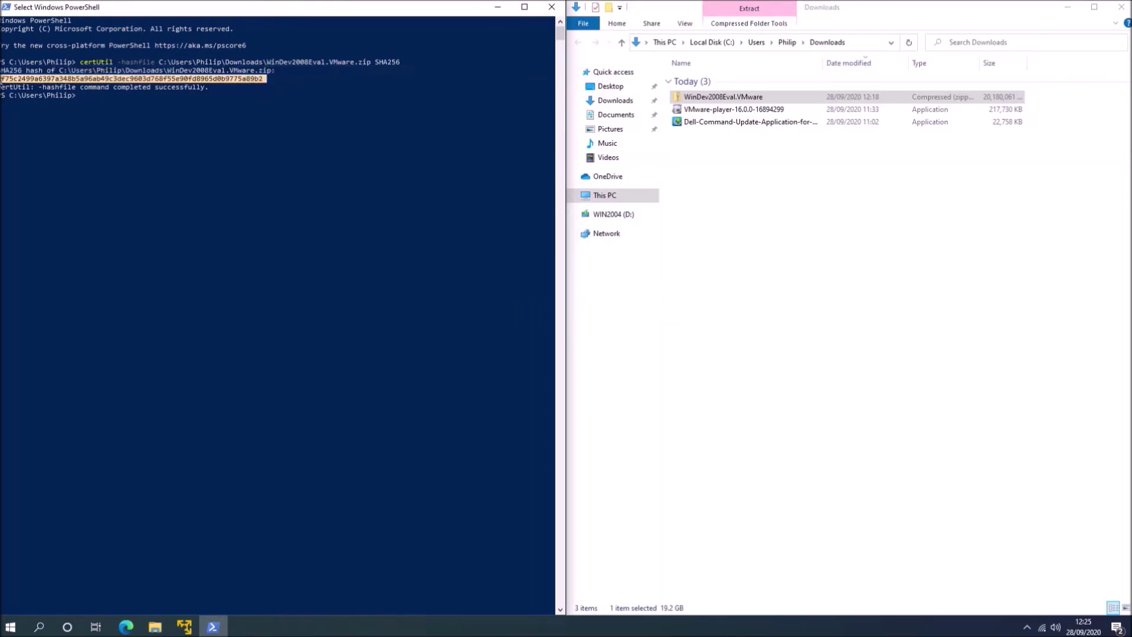
right_click(22, 54)
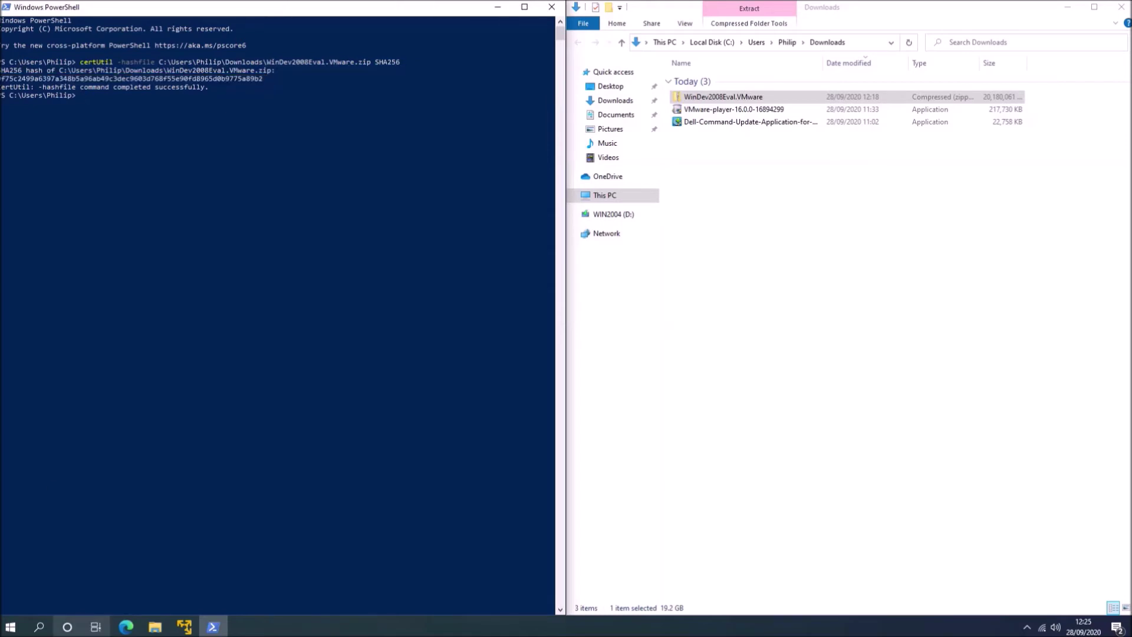
Step: Switch to Edge, find the copied hash on the virtual machine download page and minimize the browser
left_click(126, 627)
key("ctrl+f")
key("ctrl+v")
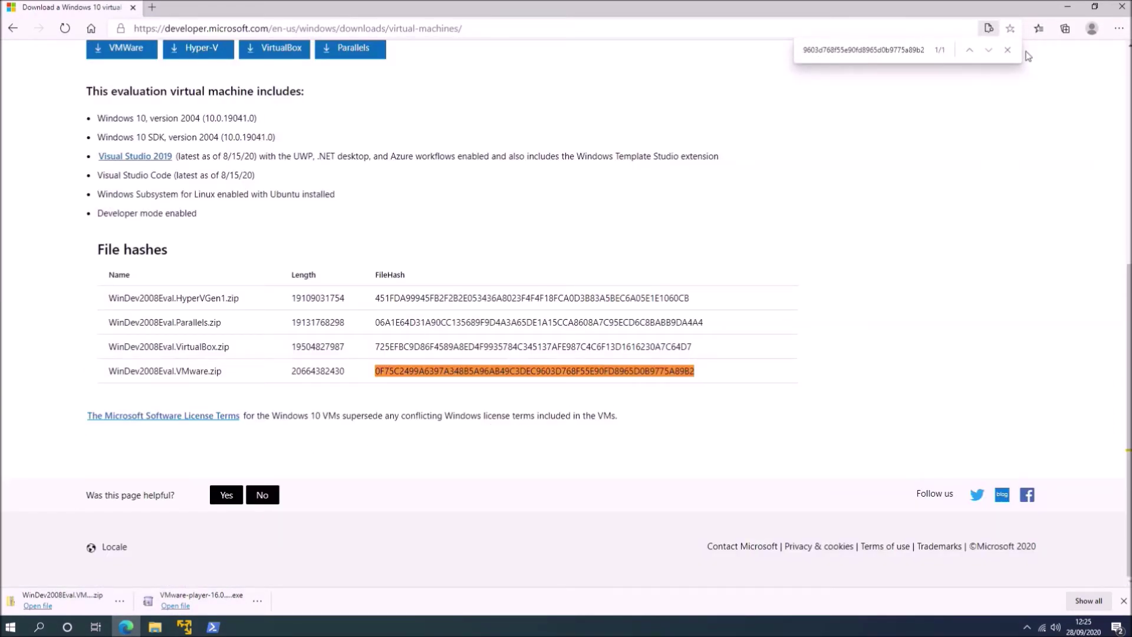
left_click(1069, 4)
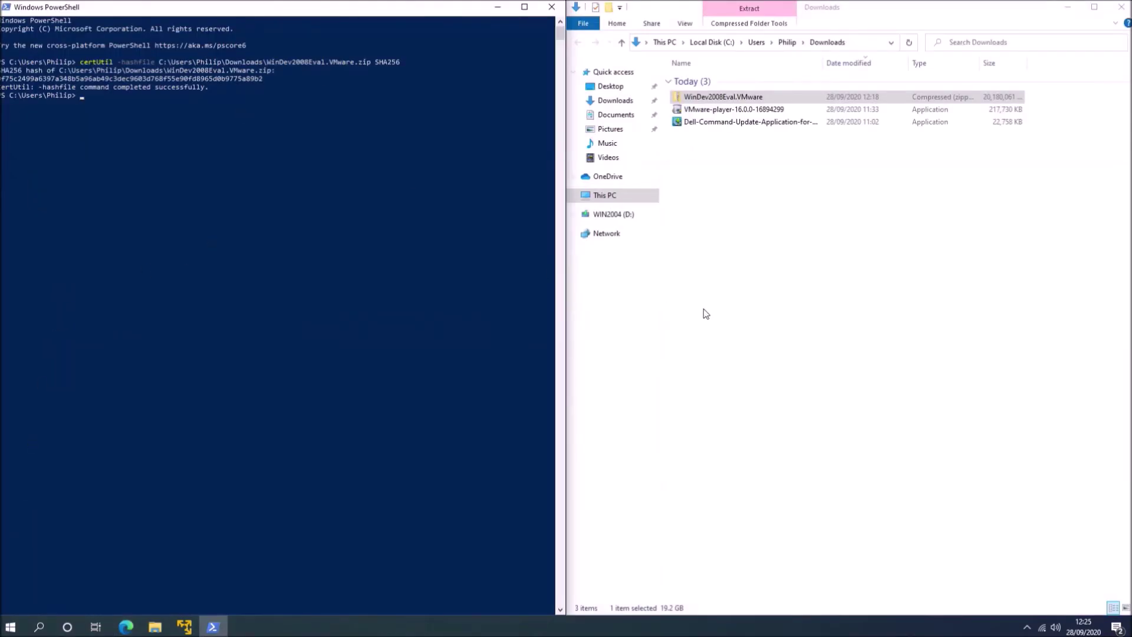
Step: Start extracting the WinDev2008Eval.VMware archive and create a My Virtual Machines folder in Documents while choosing the destination
right_click(787, 99)
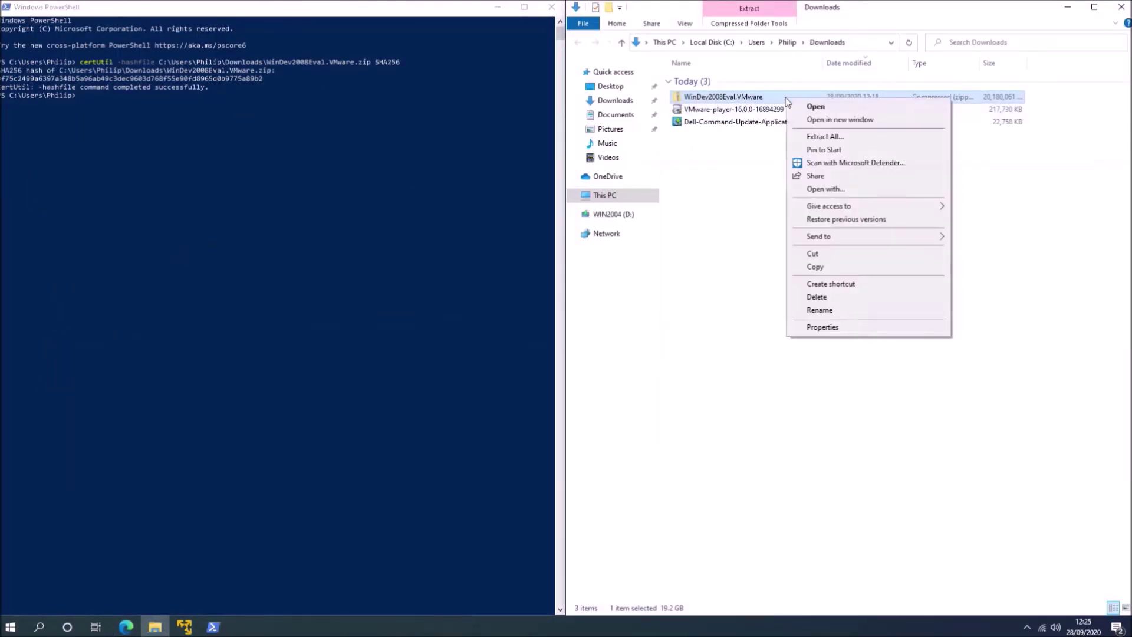
left_click(826, 137)
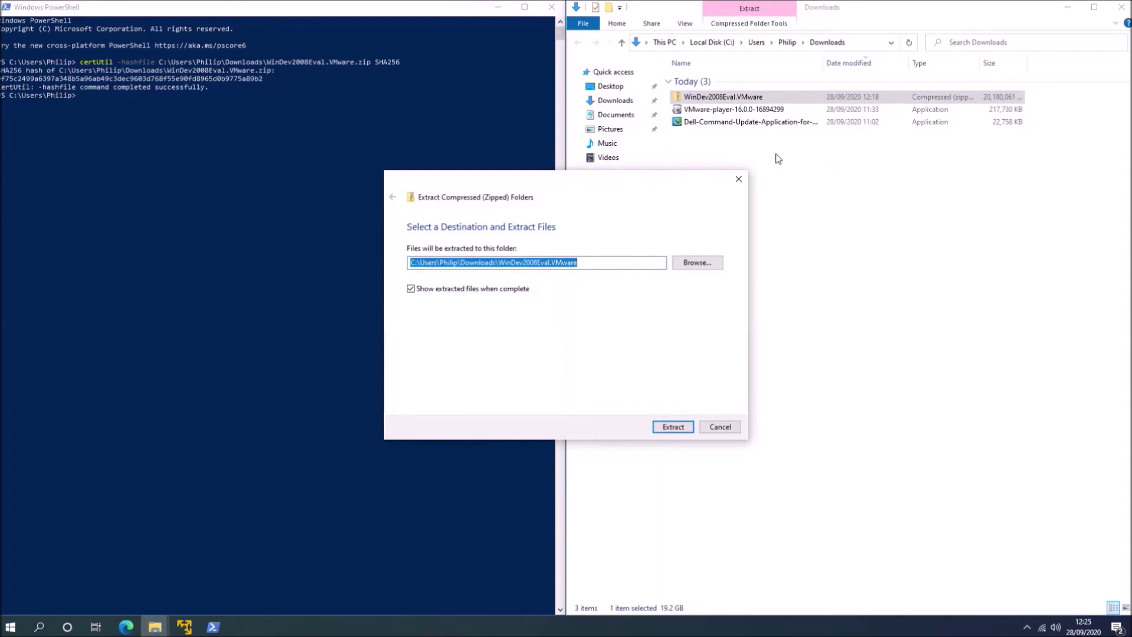
left_click(711, 267)
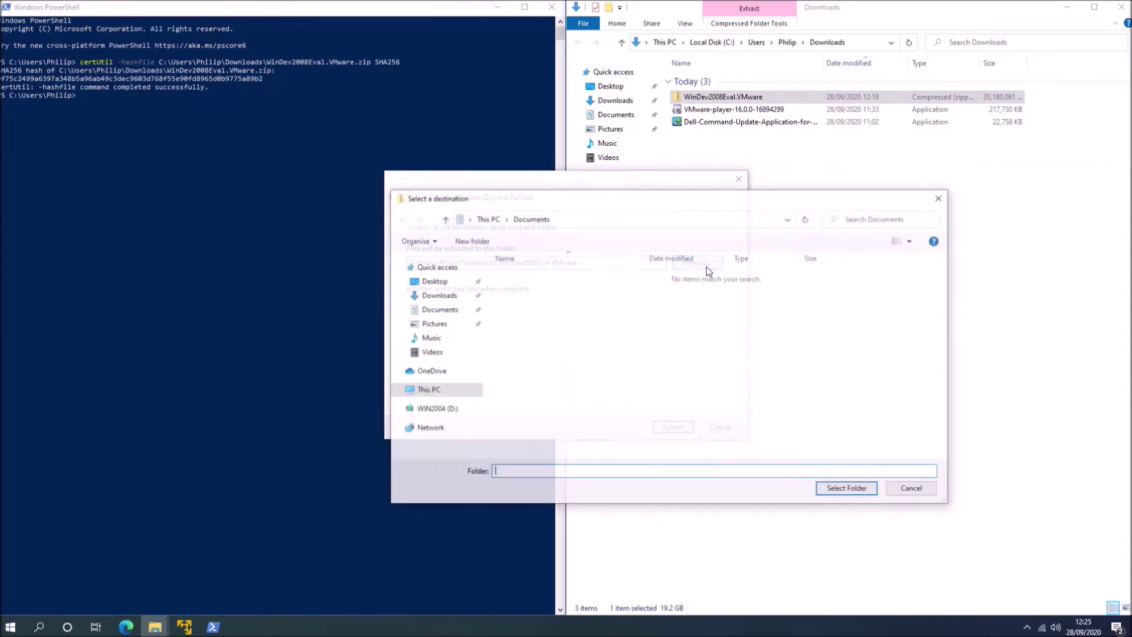
left_click(437, 310)
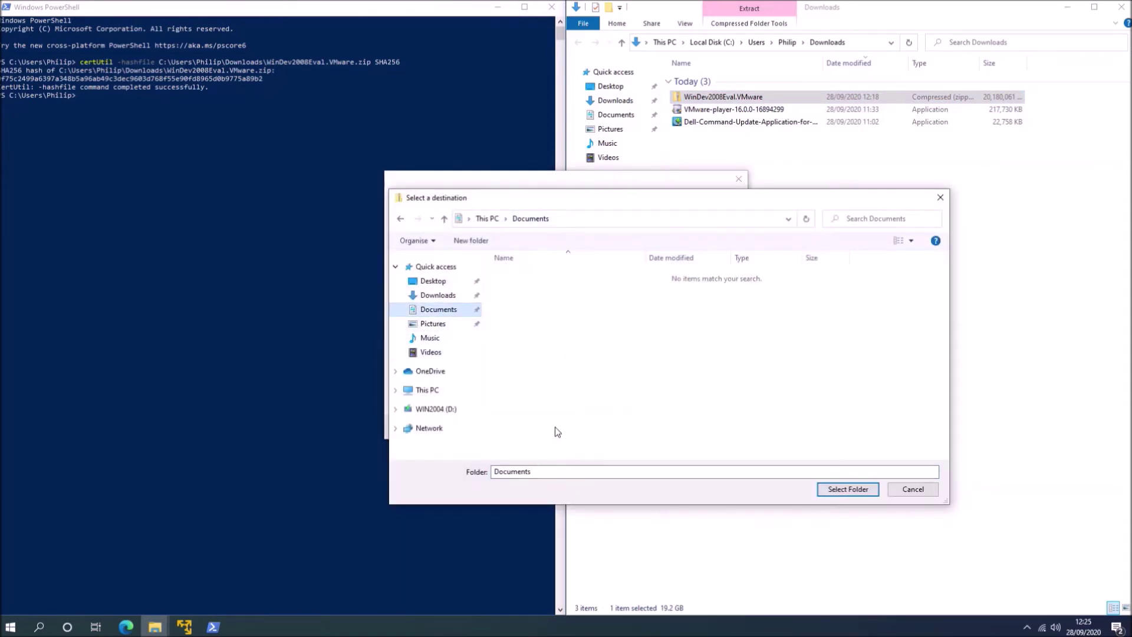
key("ctrl+shift+n")
type("My V")
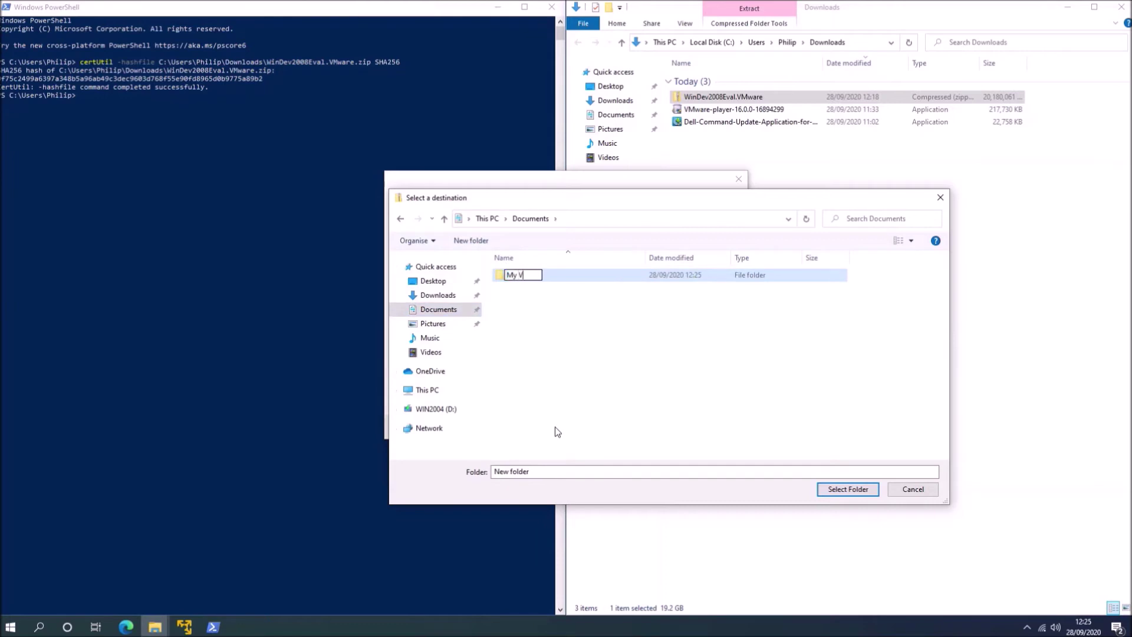
type("irtual Machines")
key("Return")
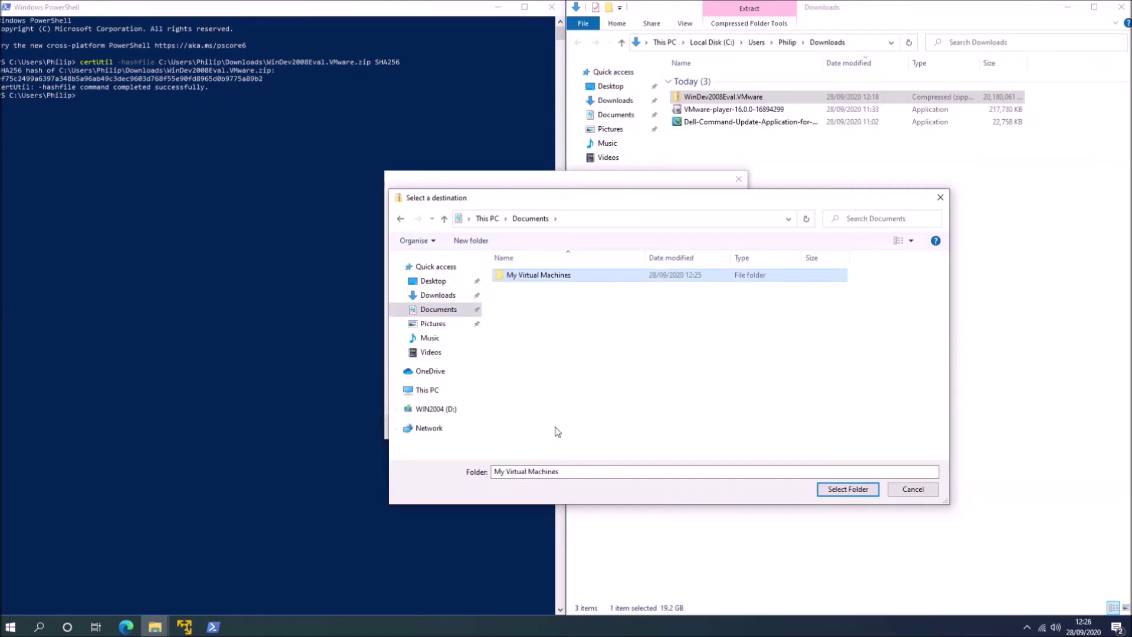
Step: Create a WinDev2008Eval.VMWare subfolder in My Virtual Machines and extract the archive into it
double_click(586, 275)
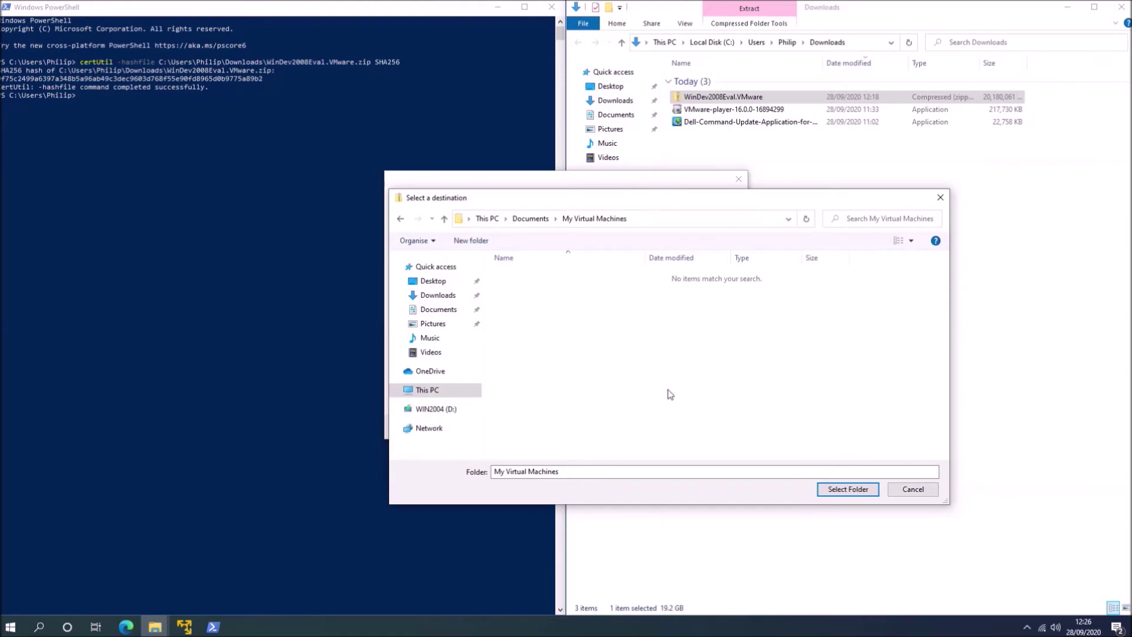
key("ctrl+shift+n")
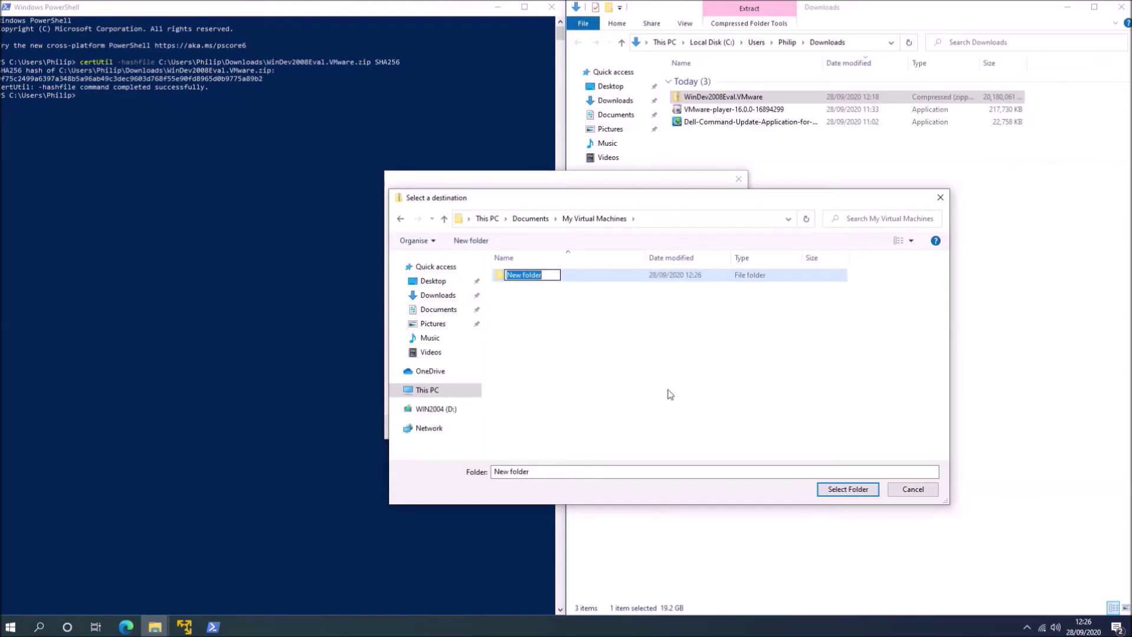
type("WinDev2008Eval.VMWare")
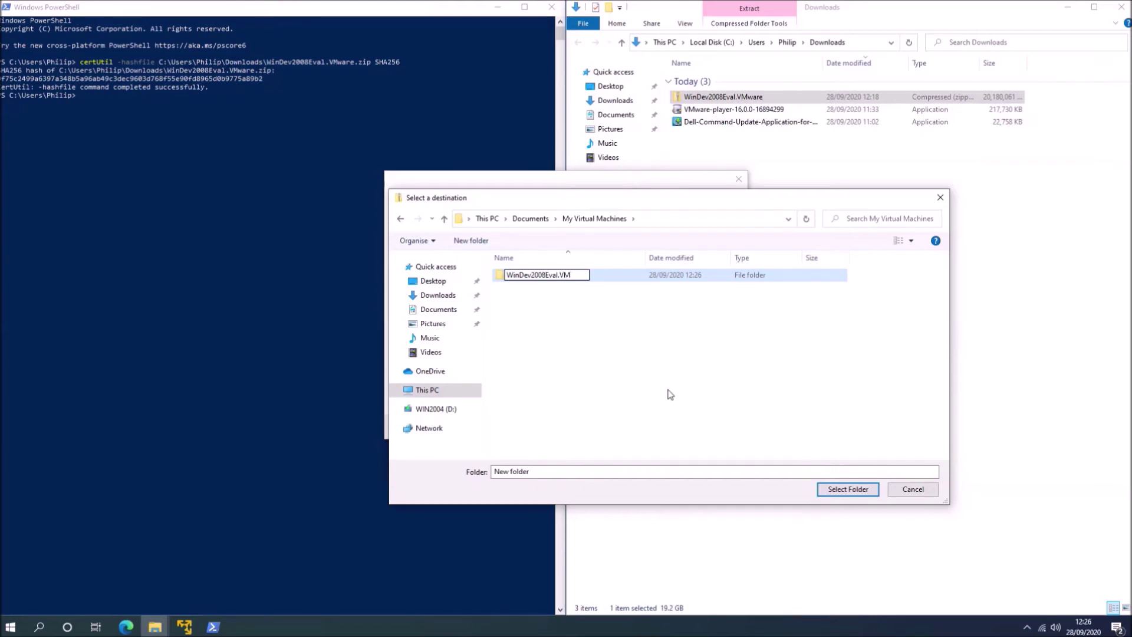
key("Return")
key("Return")
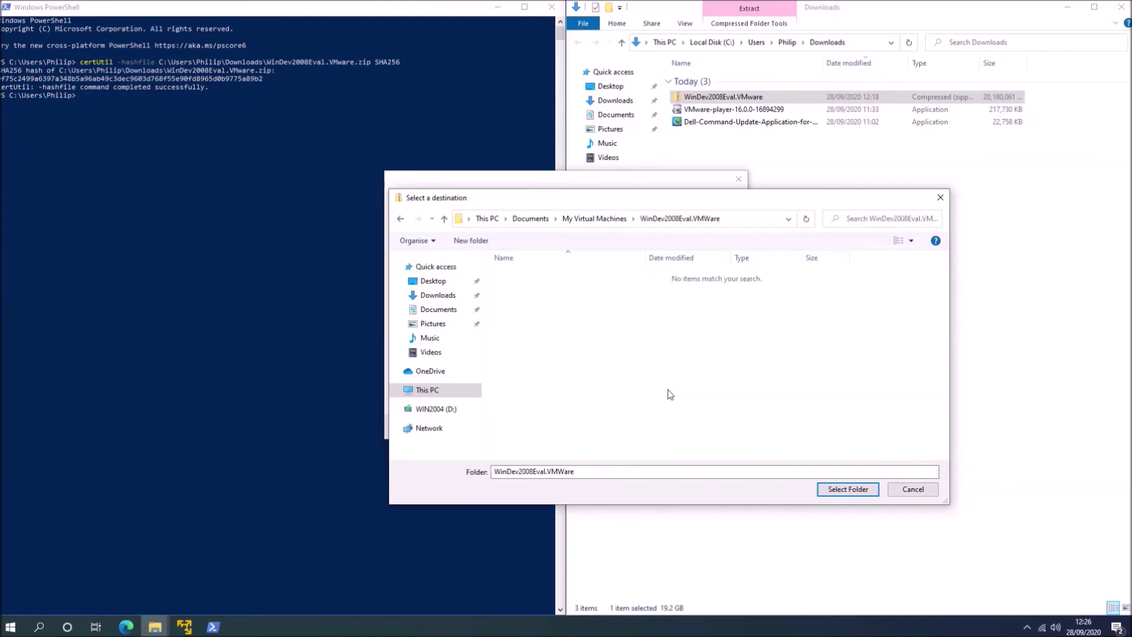
left_click(861, 490)
left_click(675, 428)
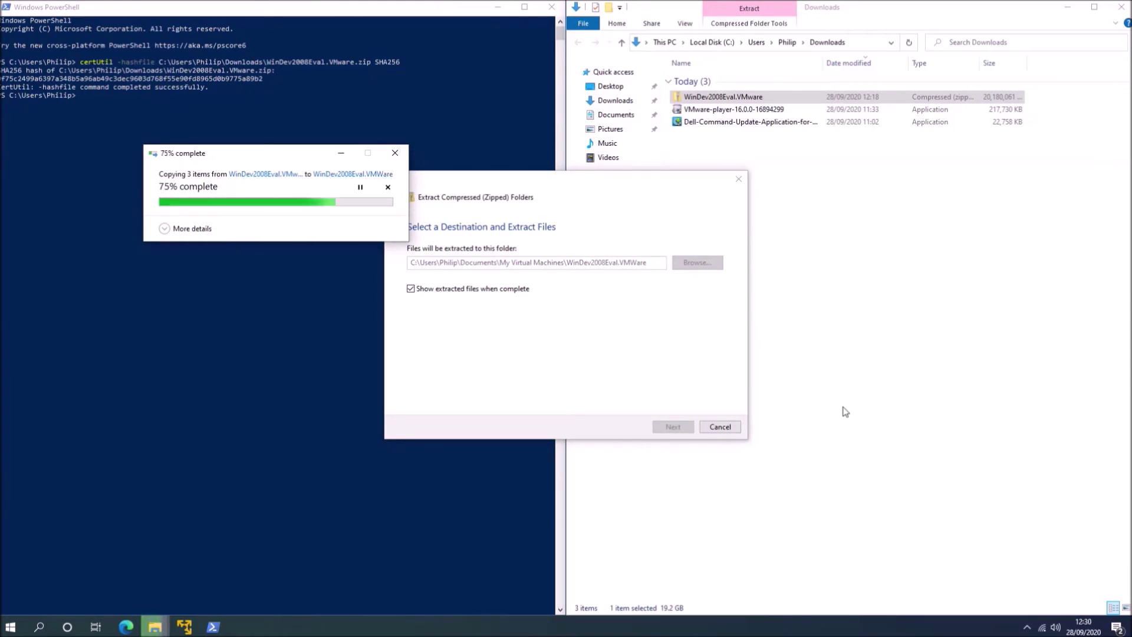
Step: Close PowerShell and dock the window of extracted files to the other half of the screen
left_click(551, 7)
left_click_drag(529, 150, 1129, 148)
left_click(546, 512)
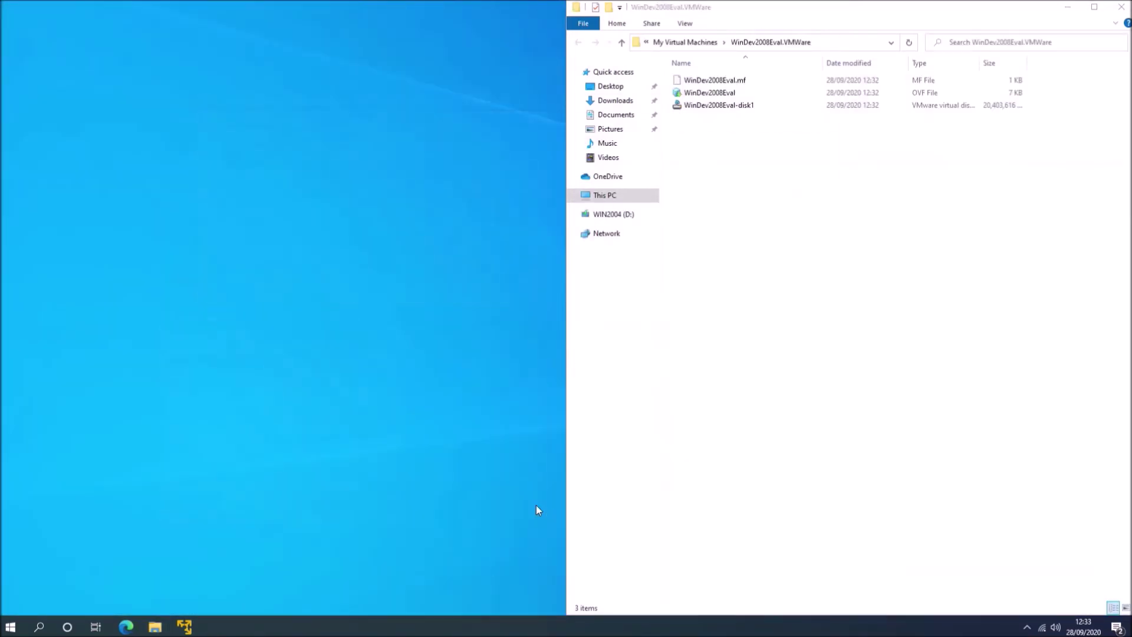
Step: Switch to VMware Workstation 16 Player, open the extracted WinDev2008Eval virtual machine from My Virtual Machines and minimize the File Explorer windows
left_click(184, 625)
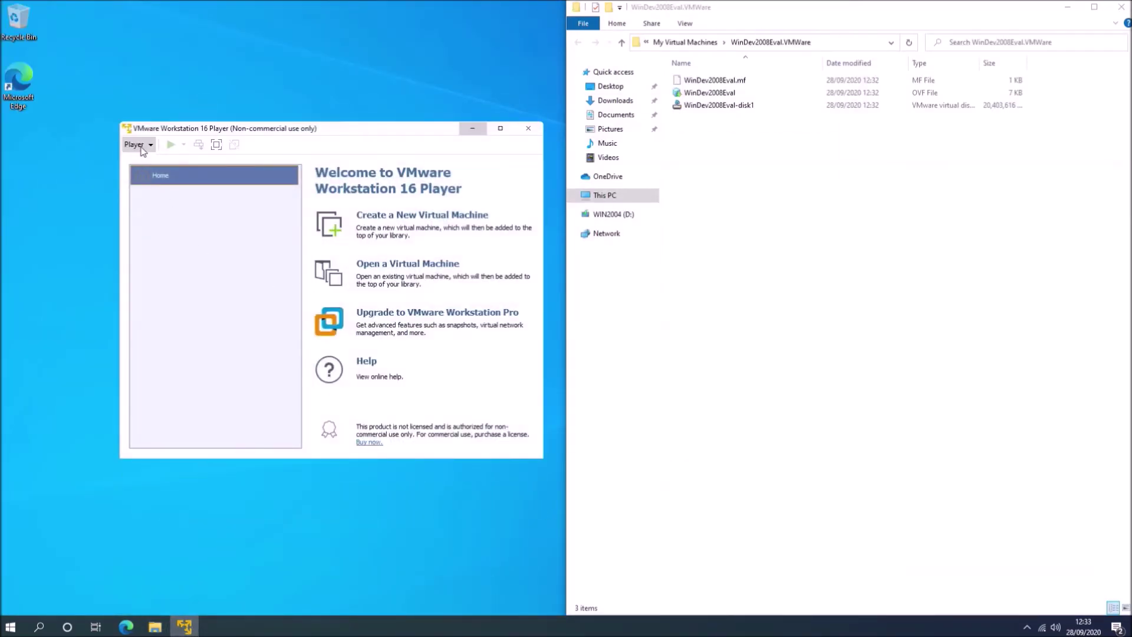
left_click(440, 270)
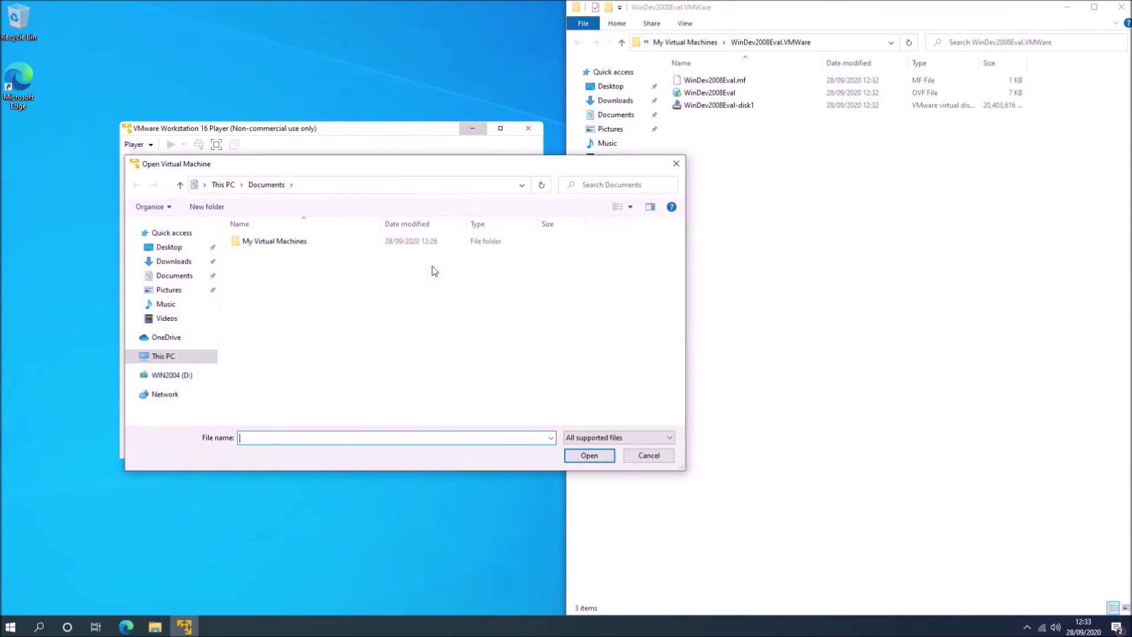
double_click(277, 249)
double_click(275, 246)
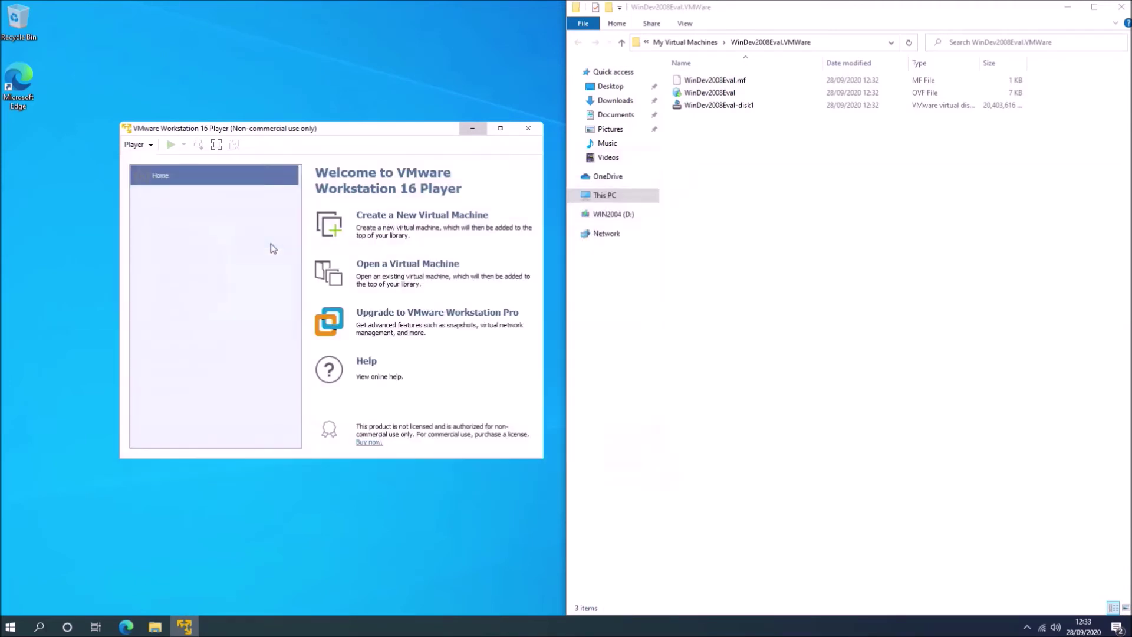
left_click(1063, 11)
left_click(1064, 11)
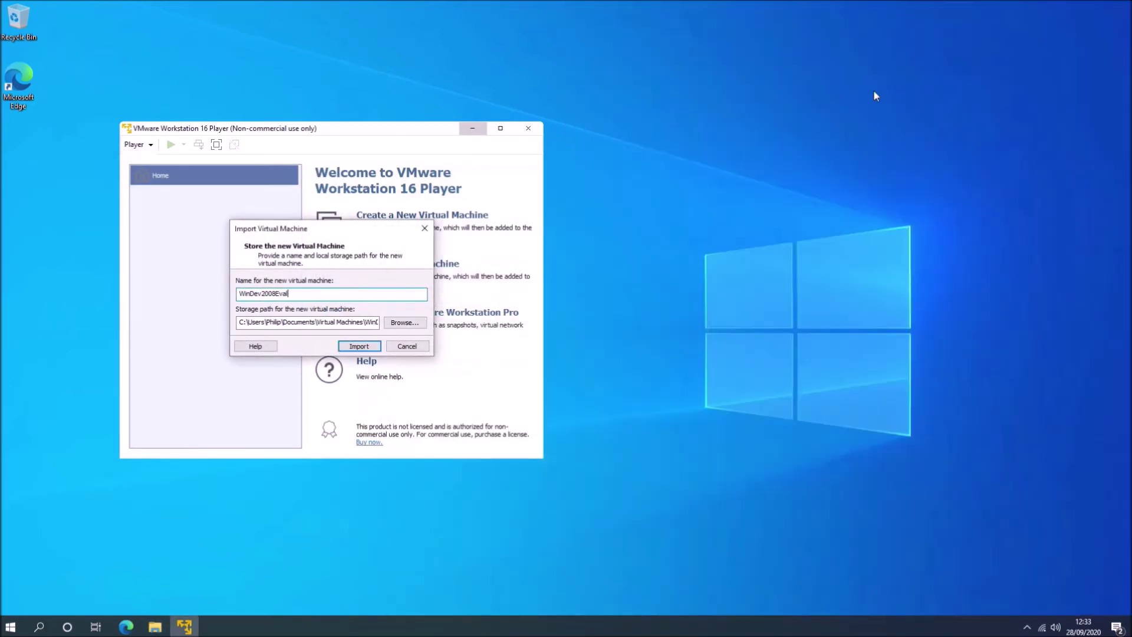
Step: Import the WinDev2008Eval virtual machine and set its memory to 4096 MB in the virtual machine settings
left_click(361, 346)
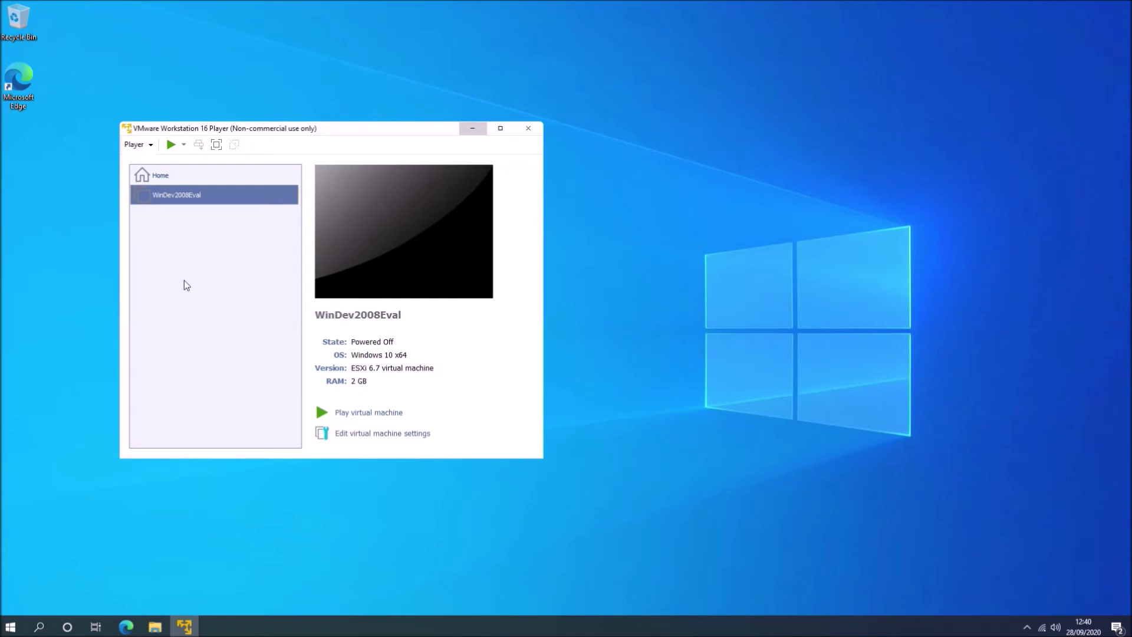
left_click(387, 432)
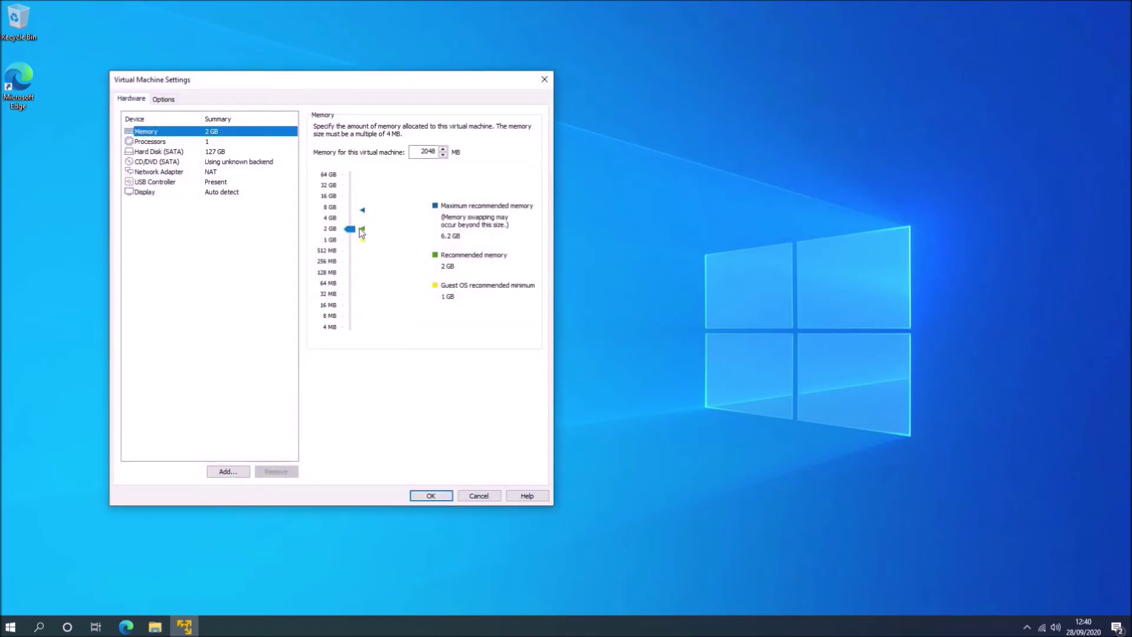
left_click(424, 151)
double_click(424, 151)
type("4096")
left_click(182, 141)
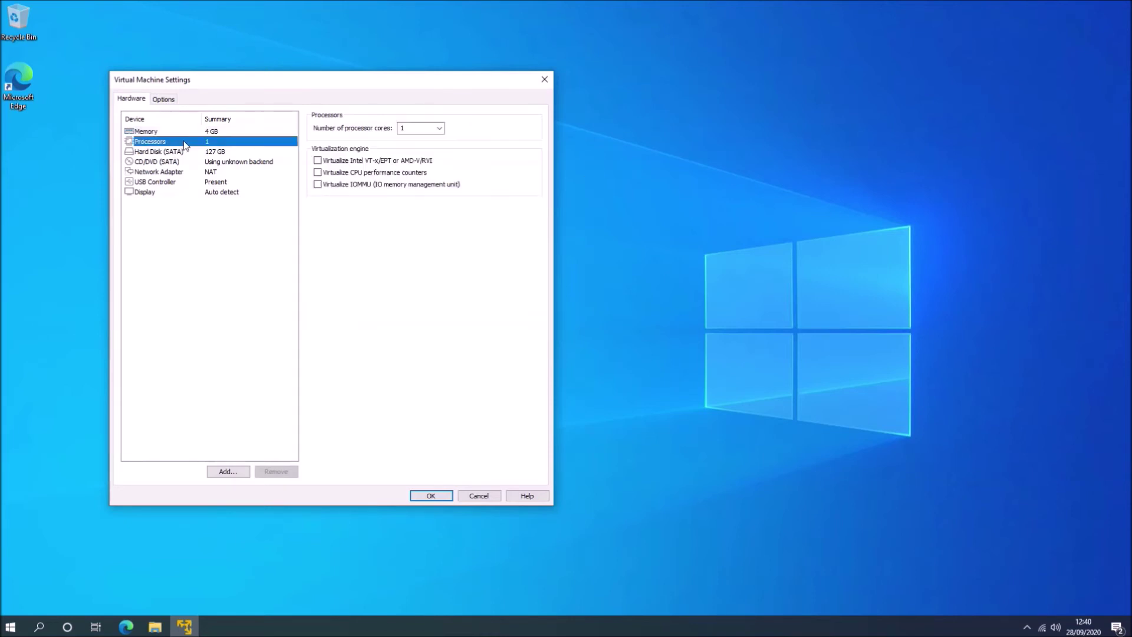
Step: Set the virtual machine's number of processor cores to 2 and view the hard disk settings
left_click(438, 128)
left_click(425, 146)
left_click(224, 154)
Step: Review the CD/DVD and network adapter settings and change the USB controller's compatibility version
left_click(239, 165)
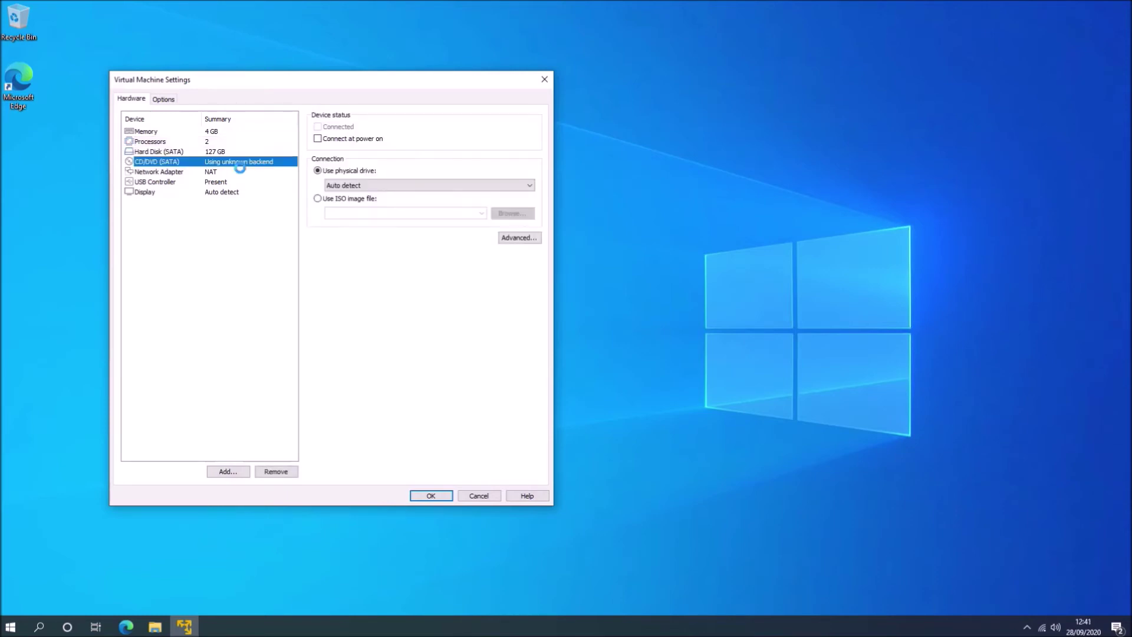
left_click(240, 172)
left_click(240, 182)
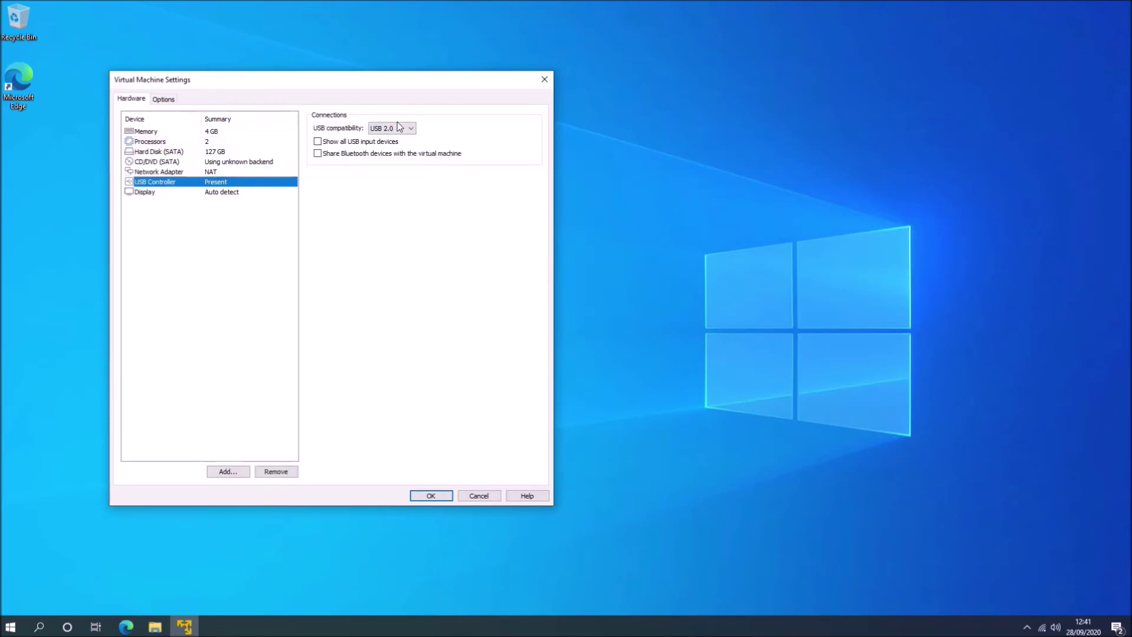
left_click(401, 128)
left_click(391, 155)
Step: Enable 3D graphics acceleration for the display, set the maximum graphics memory to 2 GB and save the virtual machine settings
left_click(240, 191)
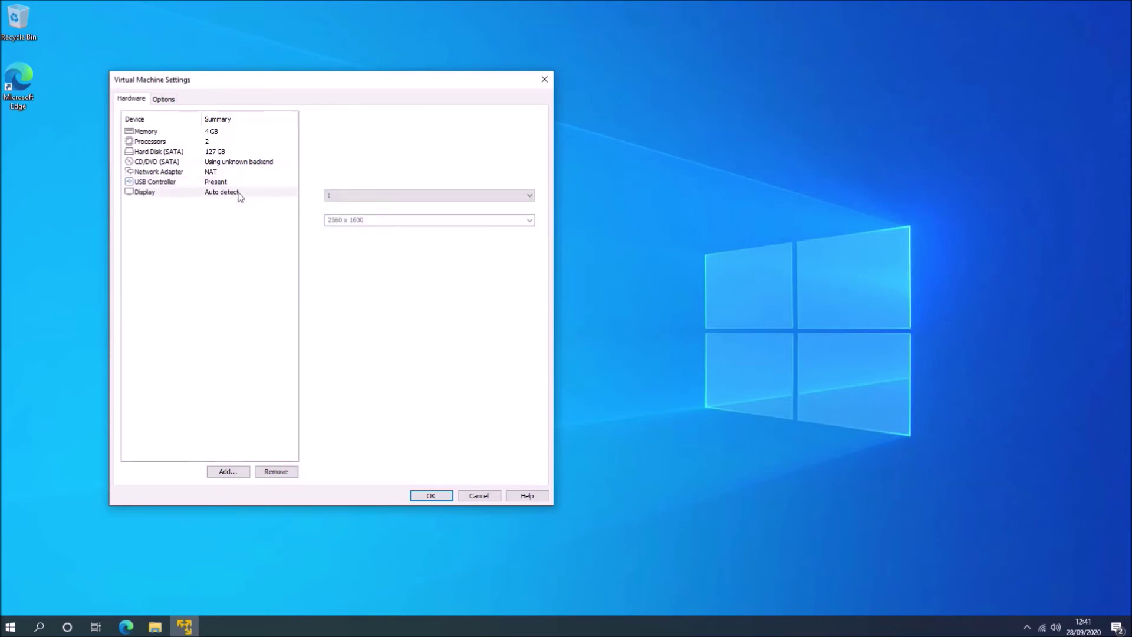
left_click(365, 130)
left_click(378, 277)
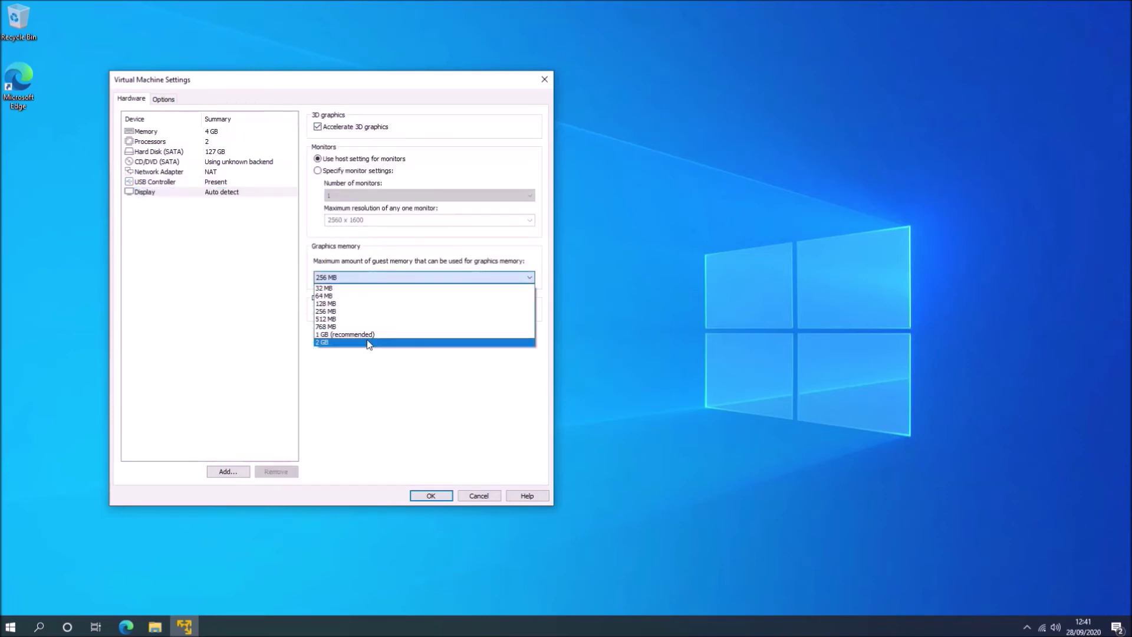
left_click(370, 338)
left_click(440, 494)
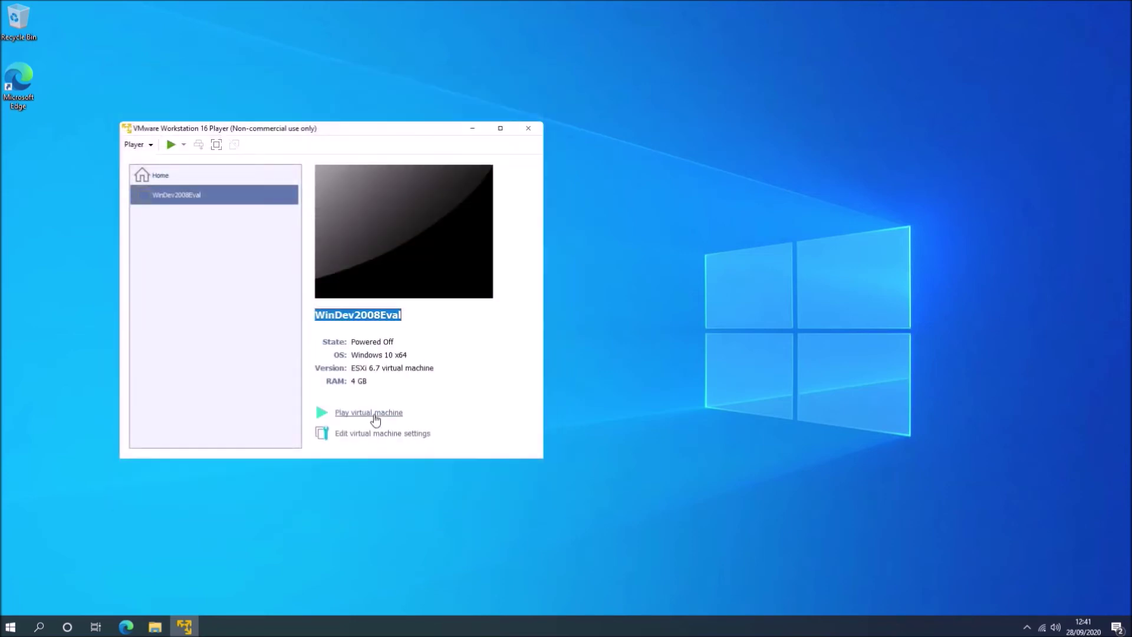
Step: Start the WinDev2008Eval virtual machine and try twice to restart the guest while it is booting
left_click(375, 413)
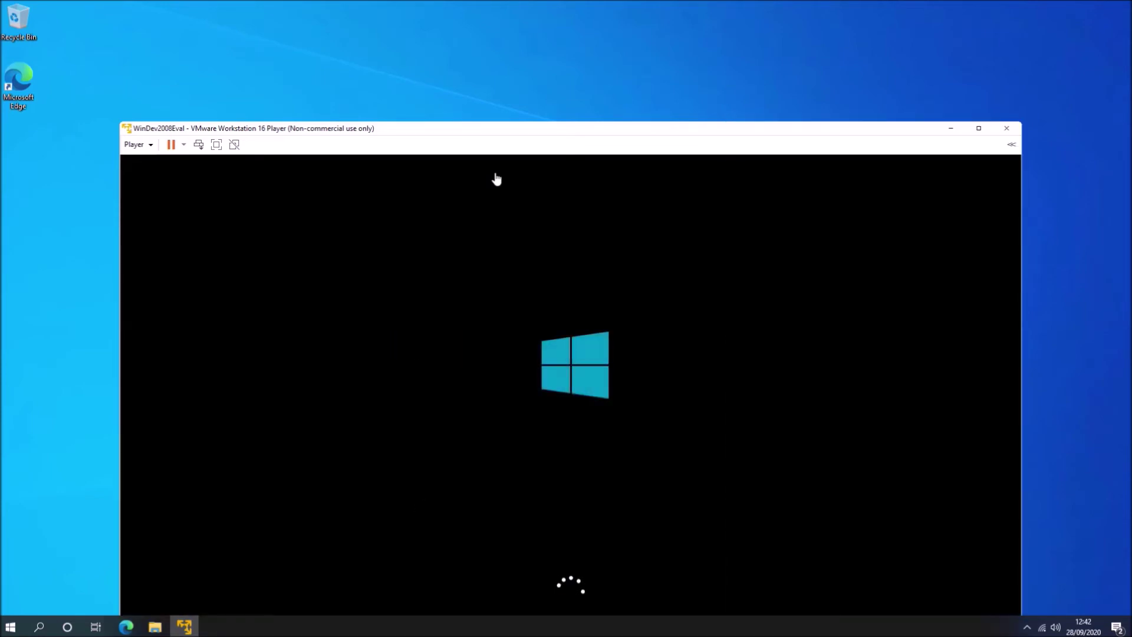
left_click(125, 35)
mouse_move(199, 69)
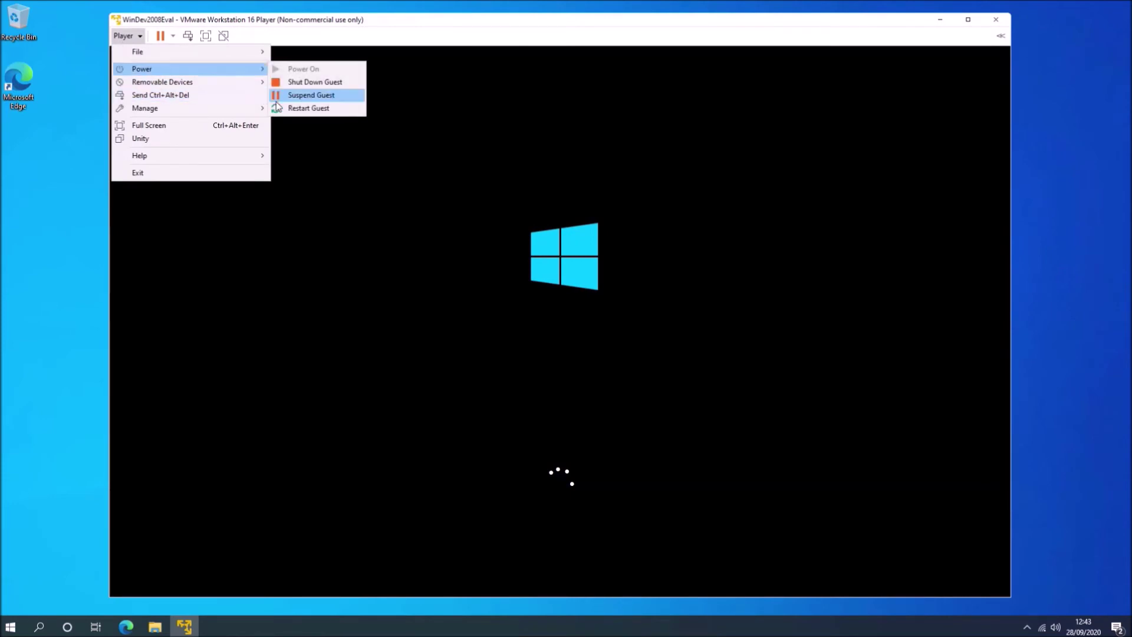
left_click(306, 108)
left_click(583, 331)
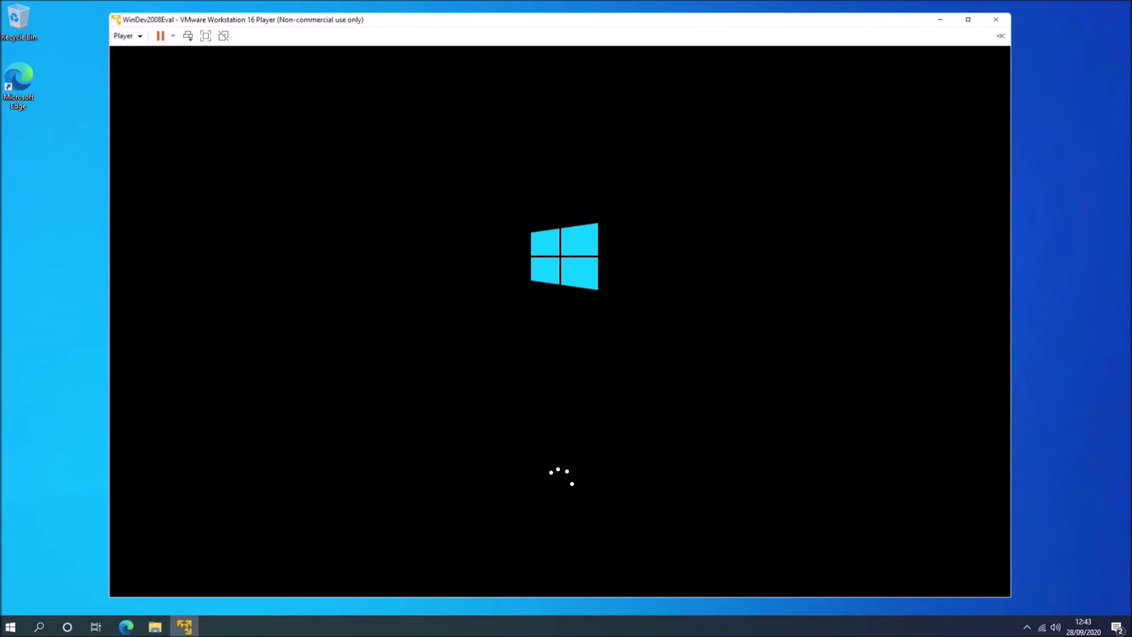
left_click(125, 35)
mouse_move(165, 73)
left_click(308, 107)
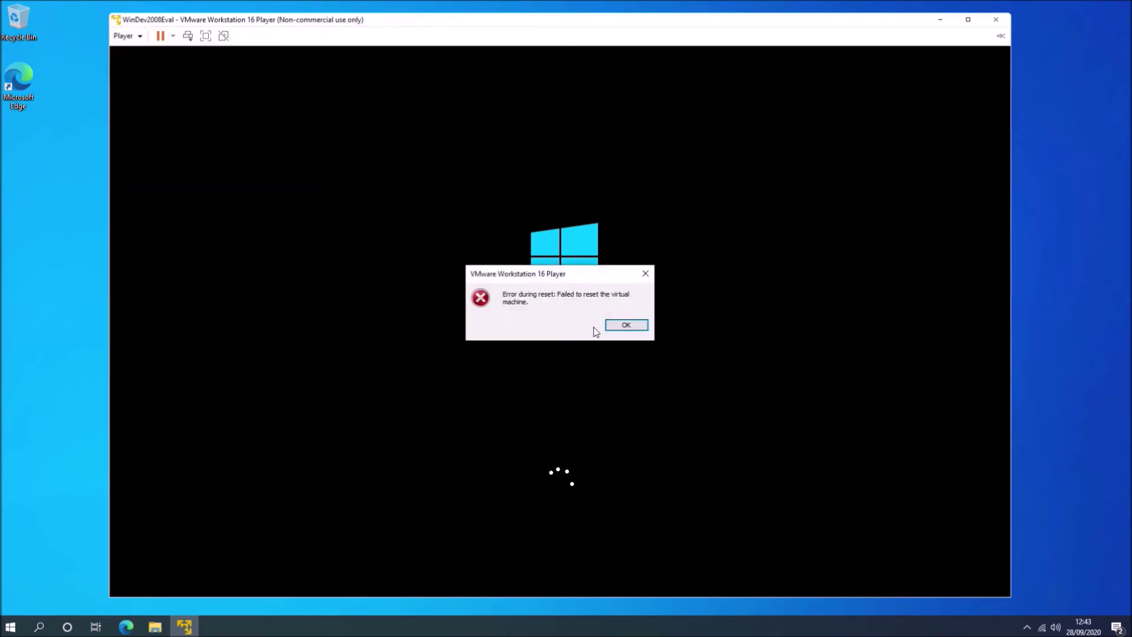
left_click(625, 325)
Step: Shut down the WinDev2008Eval guest and confirm powering off the virtual machine
left_click(124, 36)
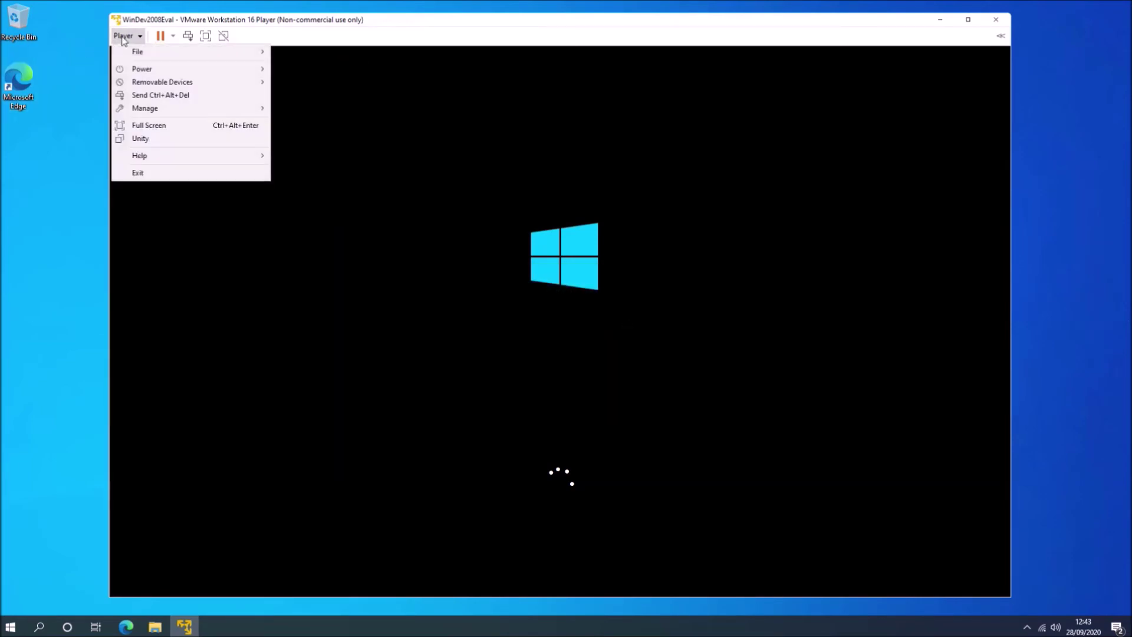
mouse_move(182, 73)
left_click(328, 84)
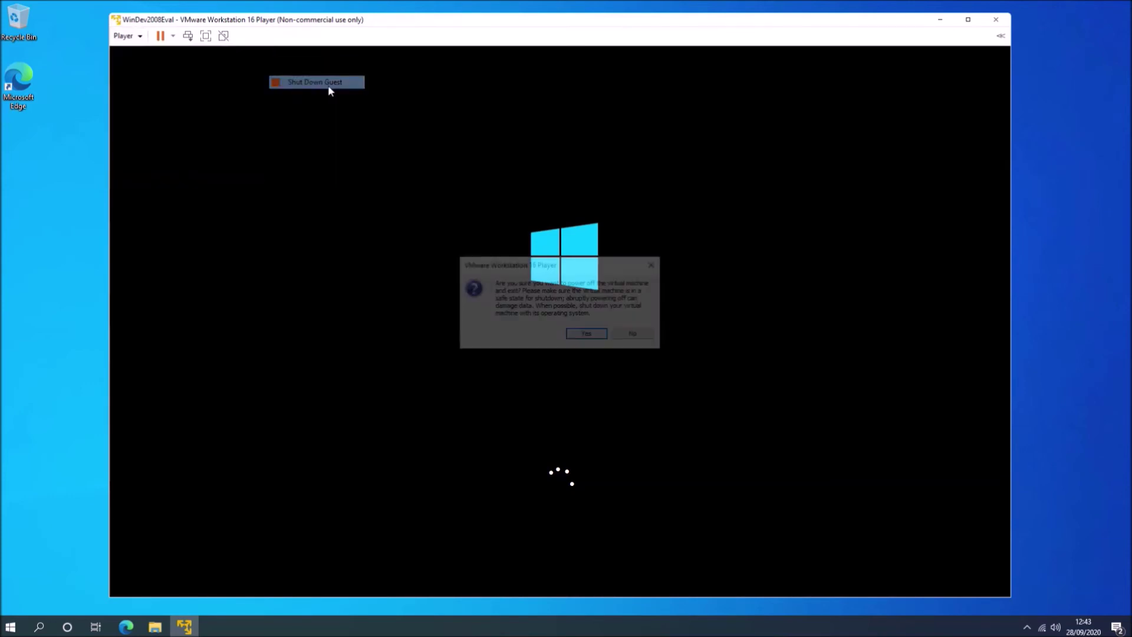
left_click(570, 332)
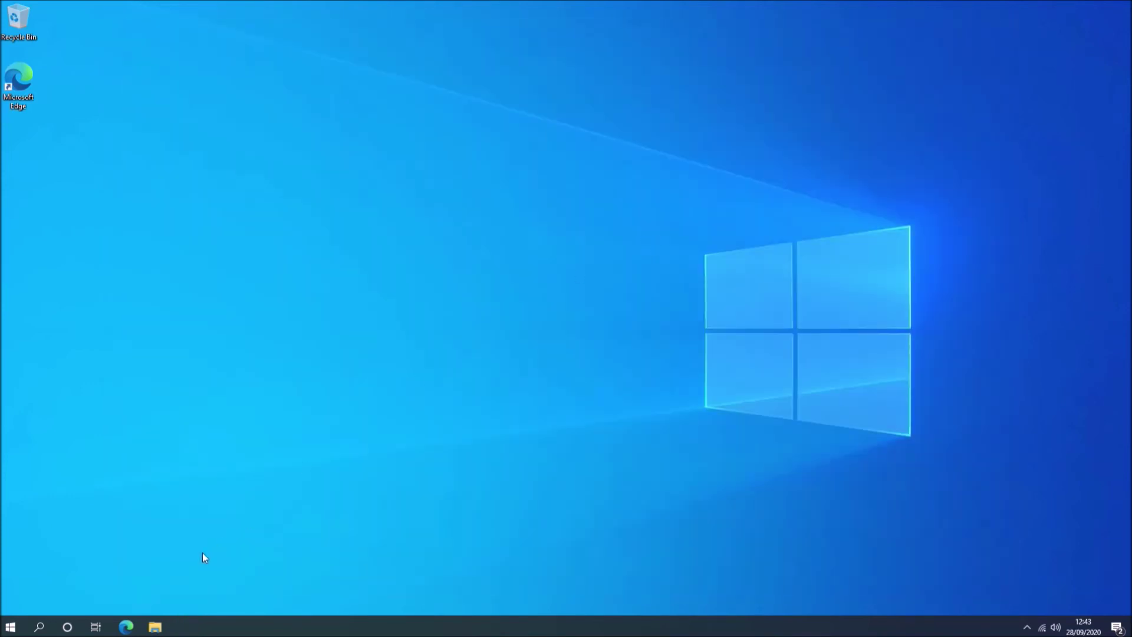
Step: Reopen VMware Workstation 16 Player and start the WinDev2008Eval virtual machine
left_click(11, 626)
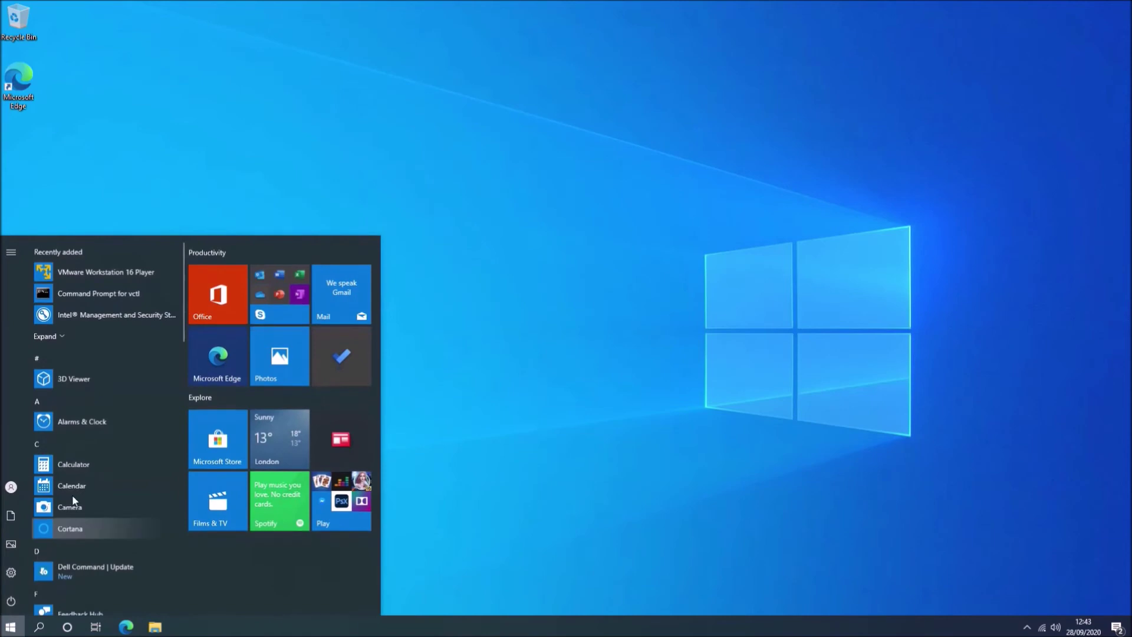
left_click(141, 277)
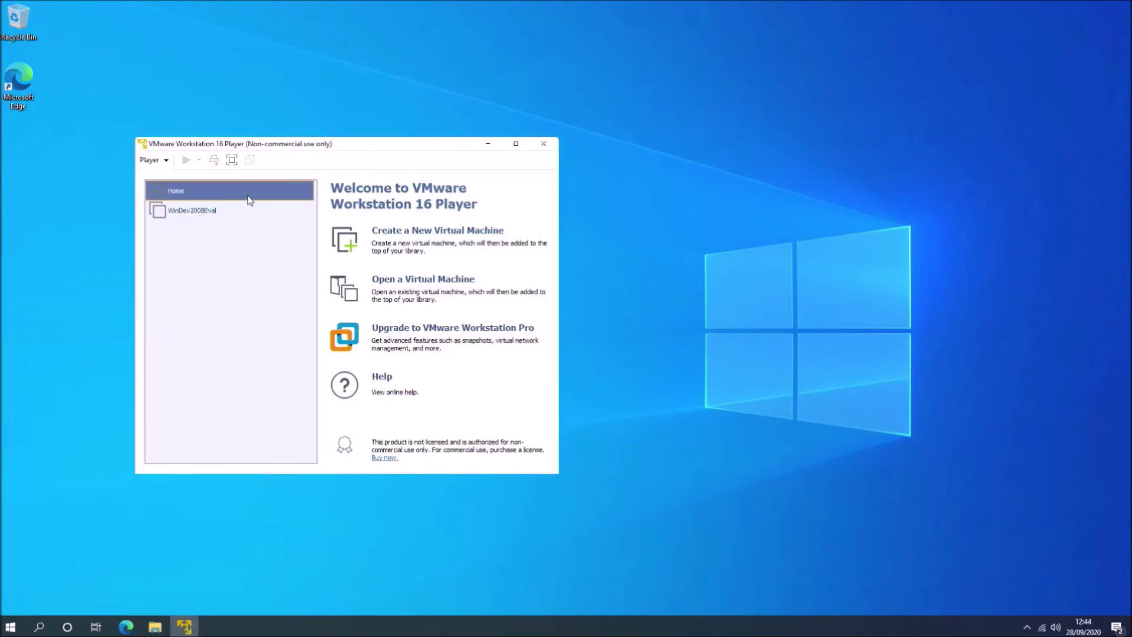
left_click(186, 160)
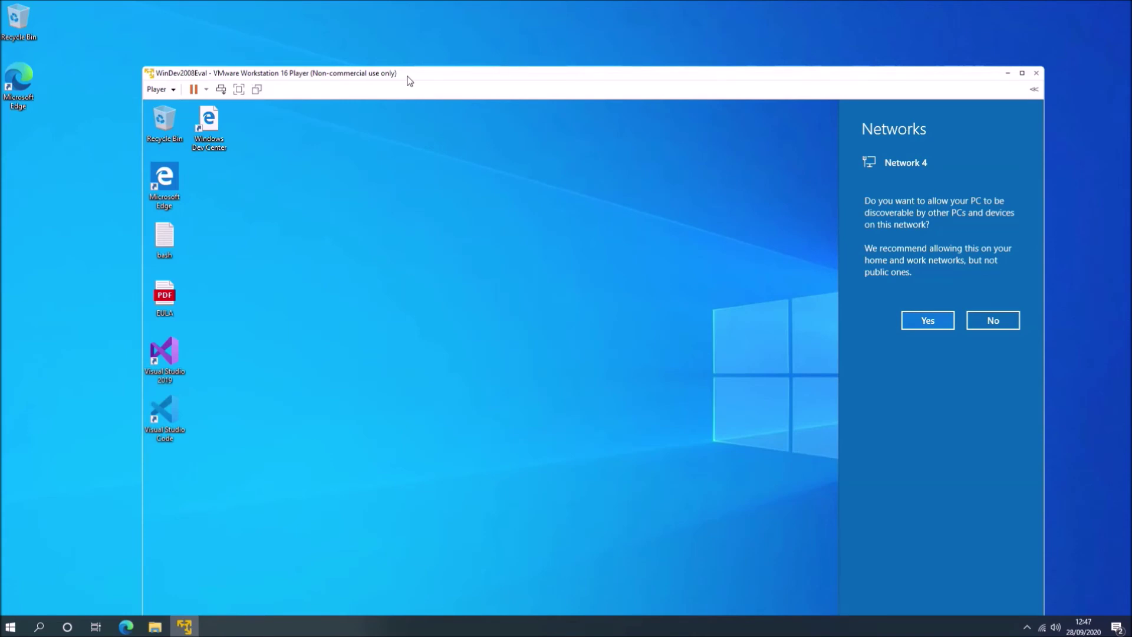
Step: Allow the guest PC to be discoverable on Network 4 and dock the virtual machine window to one half of the screen
left_click(929, 320)
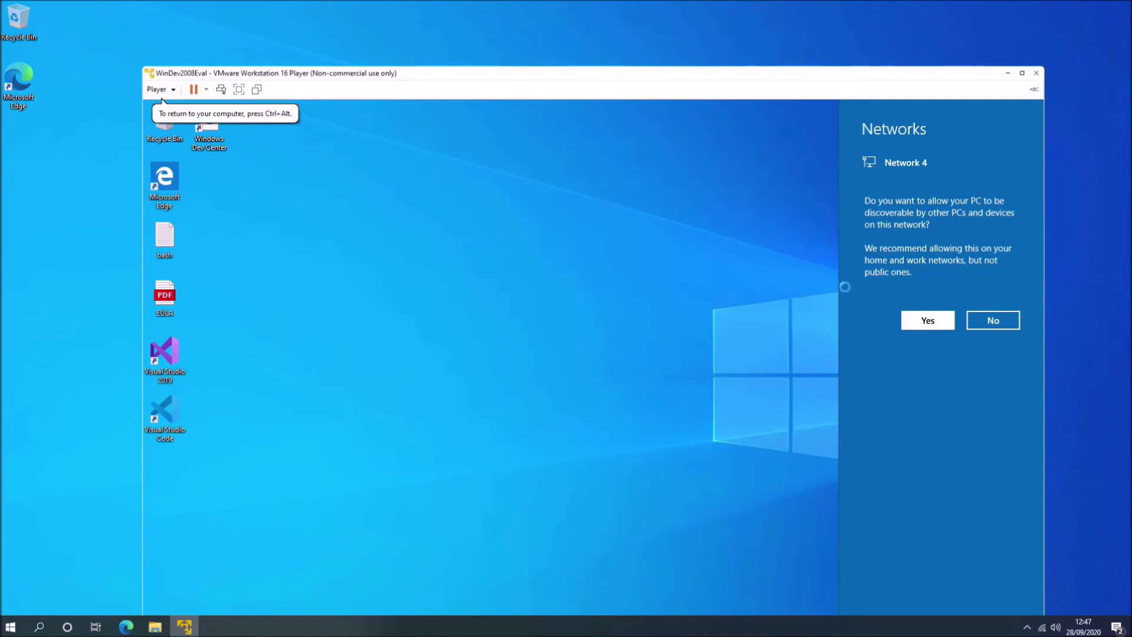
left_click_drag(688, 83, 677, 3)
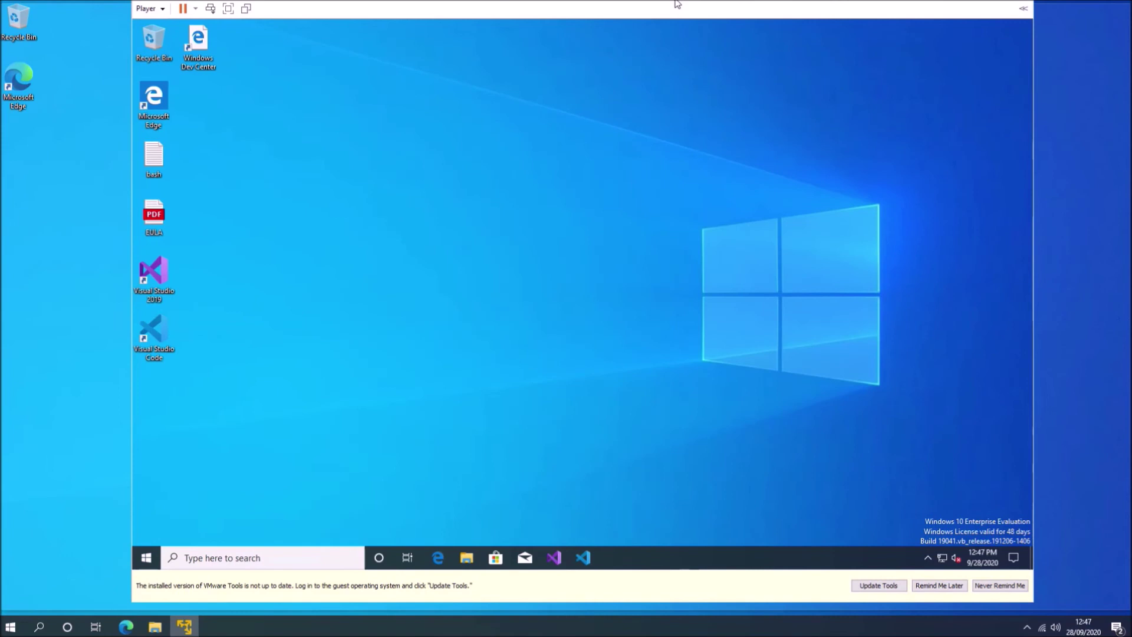
left_click_drag(677, 3, 1131, 177)
left_click(766, 367)
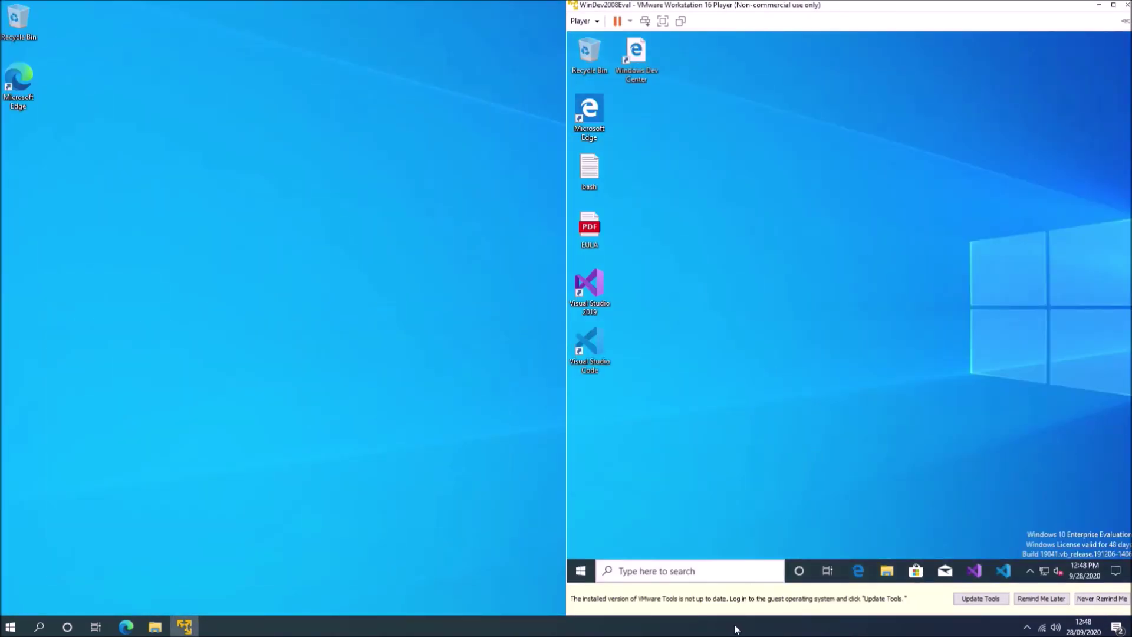
Step: Try to update VMware Tools for the running guest from the player's update notice
left_click(980, 598)
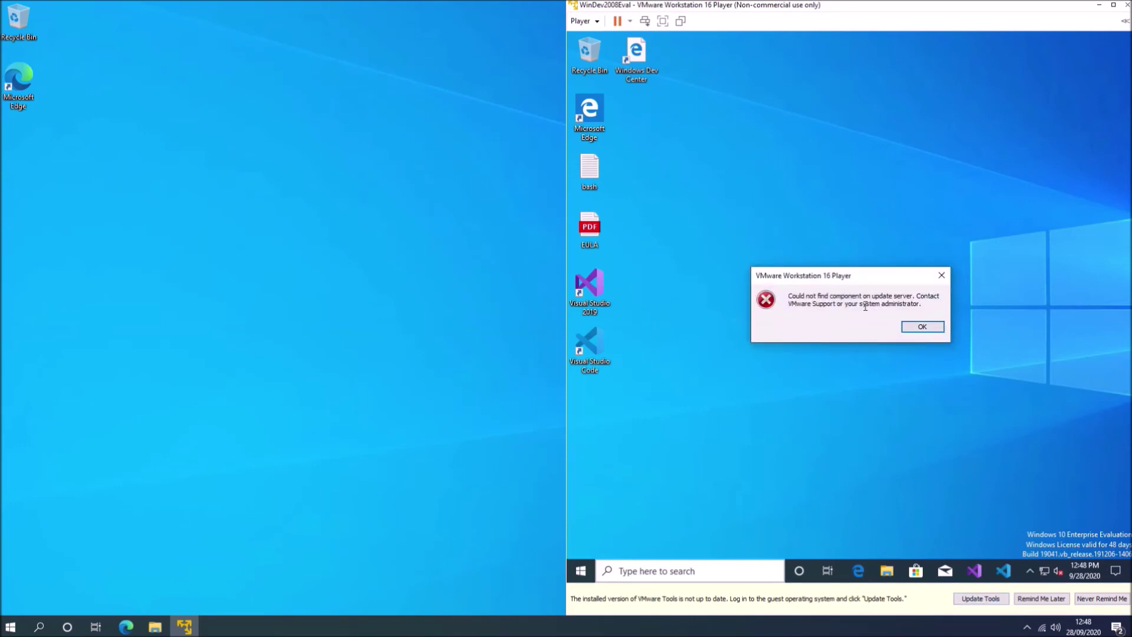
left_click_drag(931, 303, 733, 281)
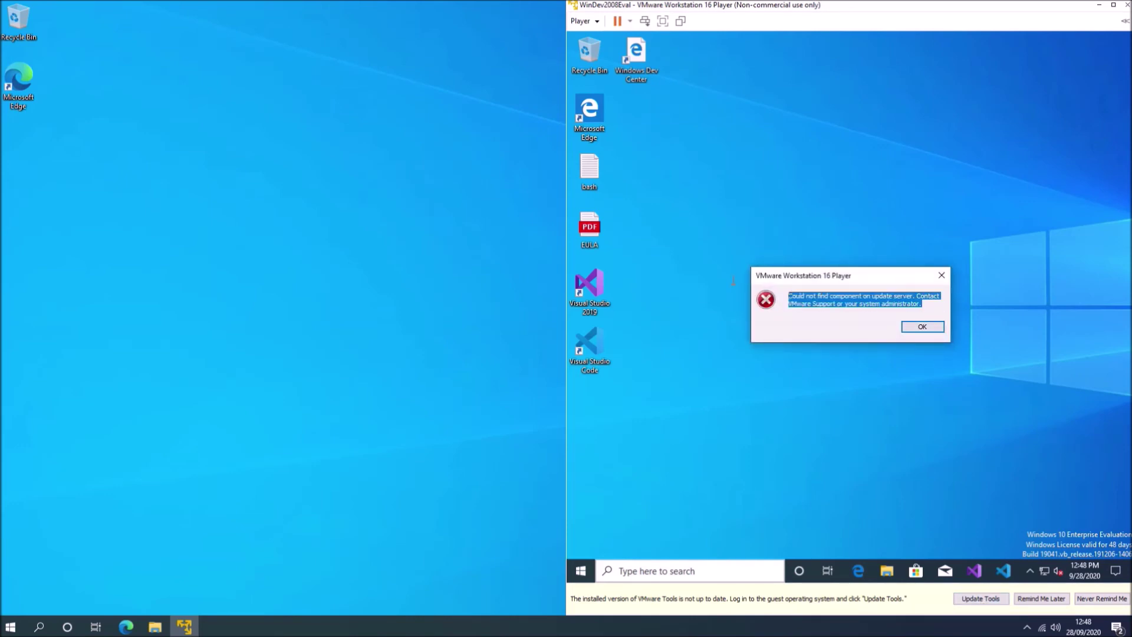
left_click(922, 327)
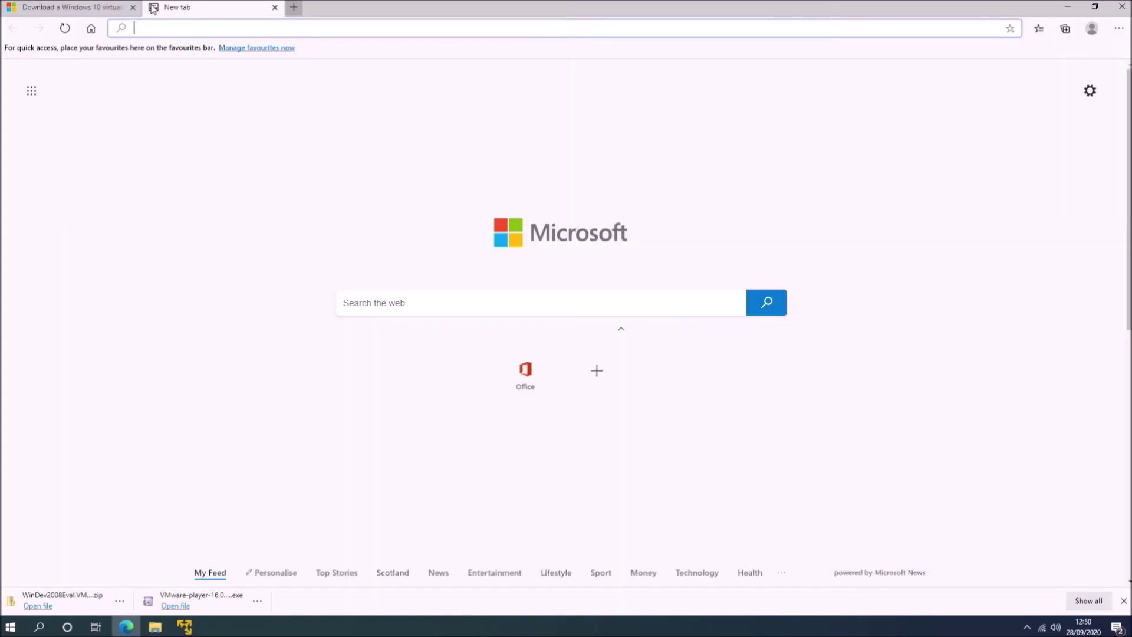
Step: Switch to Microsoft Edge and go to packages.vmware.com/tools/releases in a new tab
type("packages")
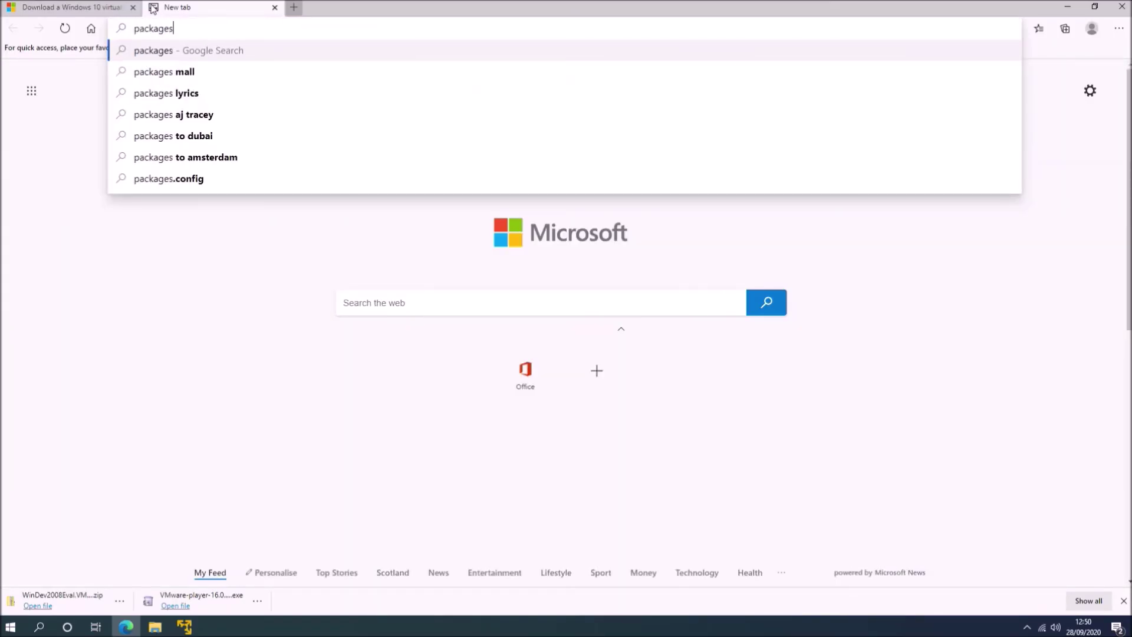
type(".vmw")
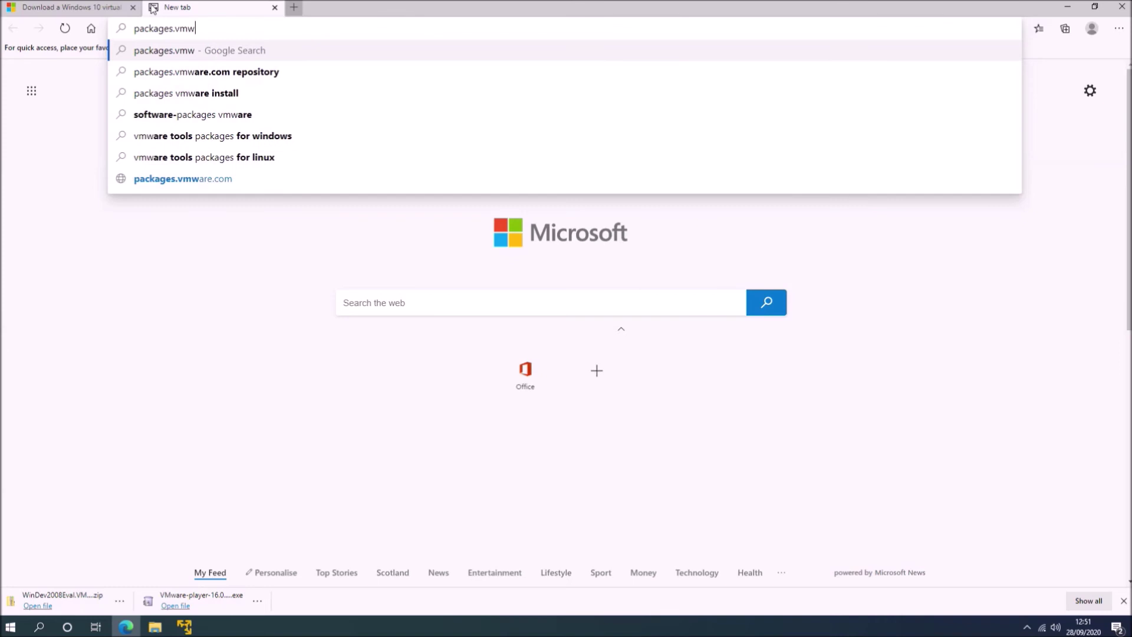
type("are.com/")
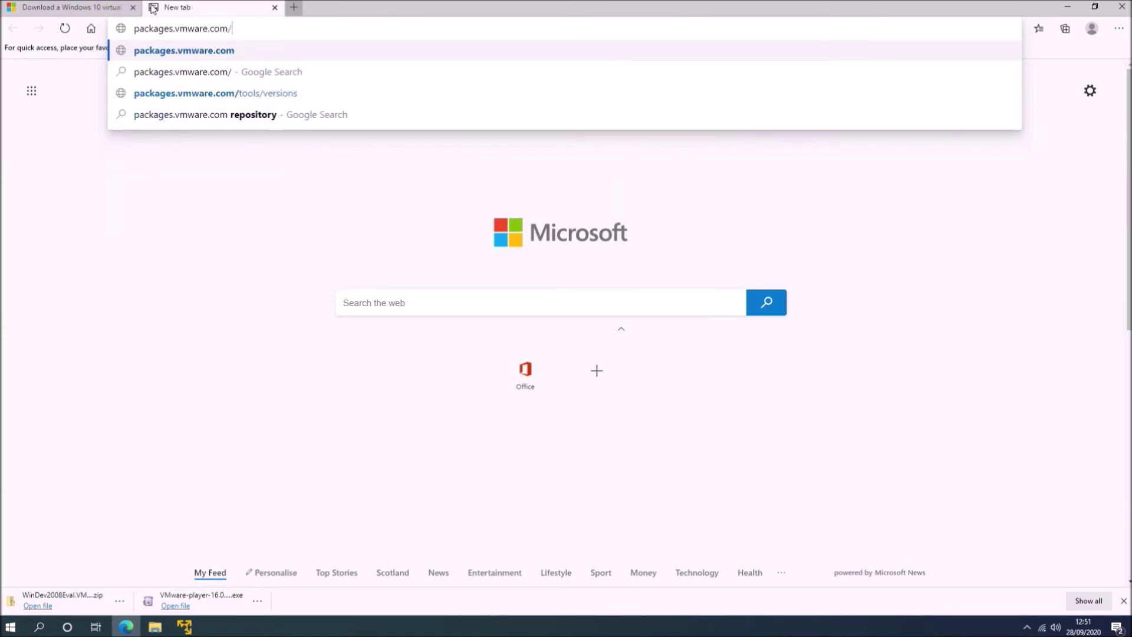
type("tools/")
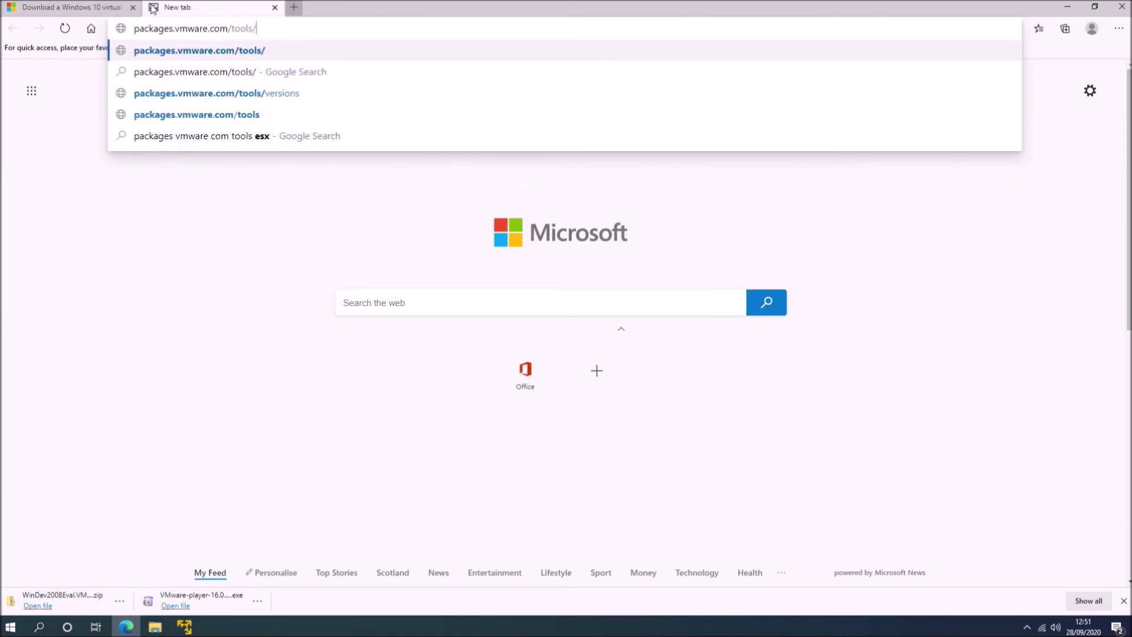
type("releases")
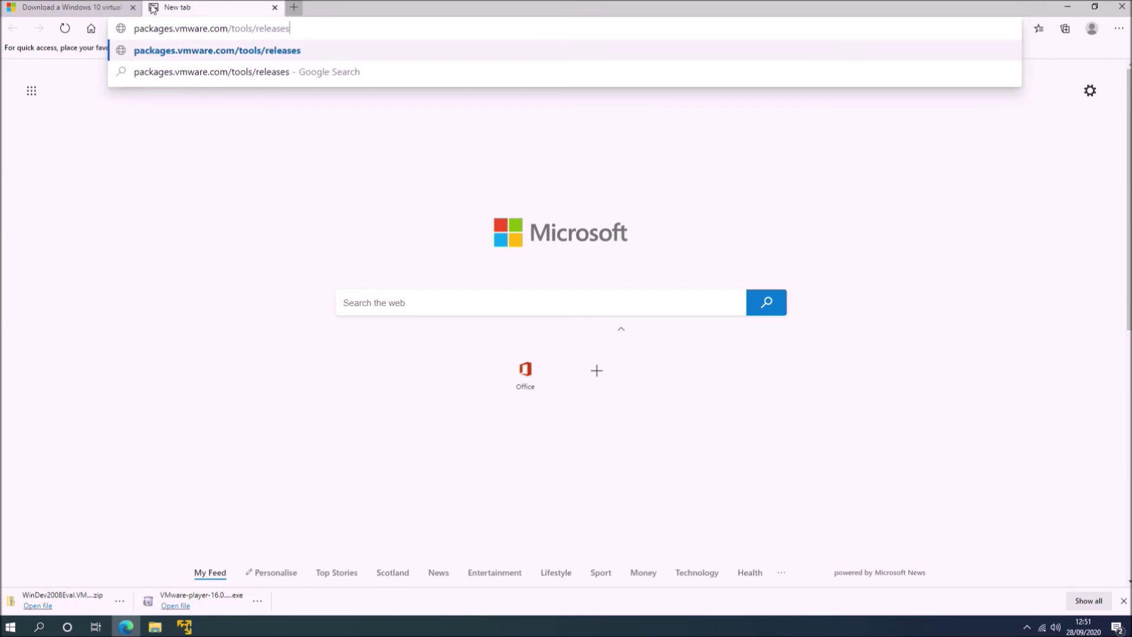
key("Return")
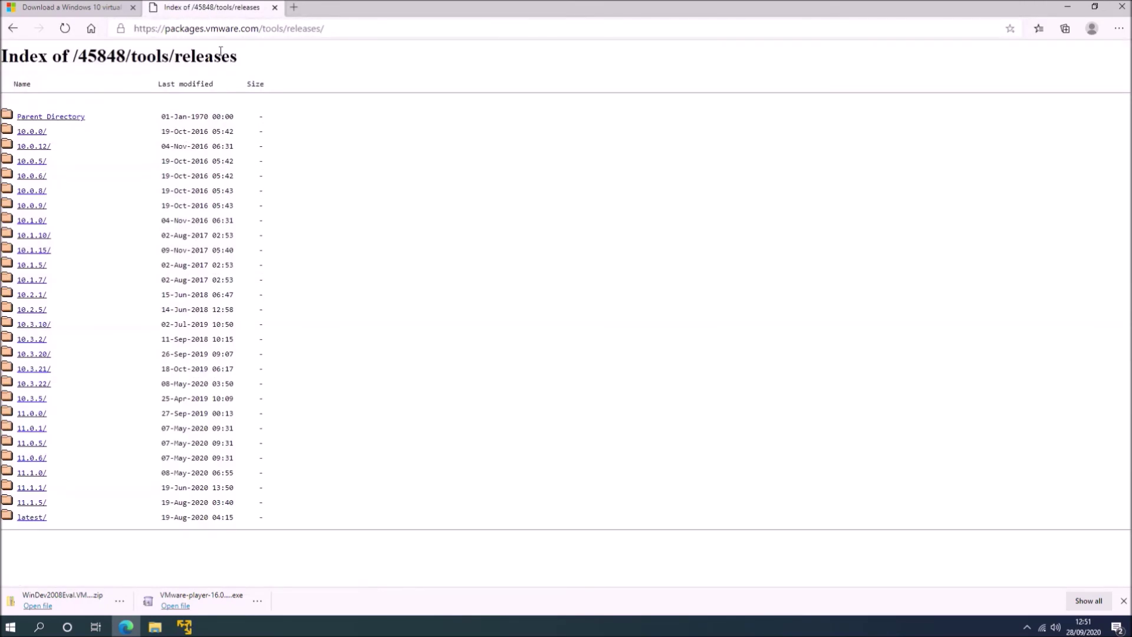
Step: Download the 64-bit Windows VMware Tools 11.1.5 installer from the latest release folder
left_click(30, 517)
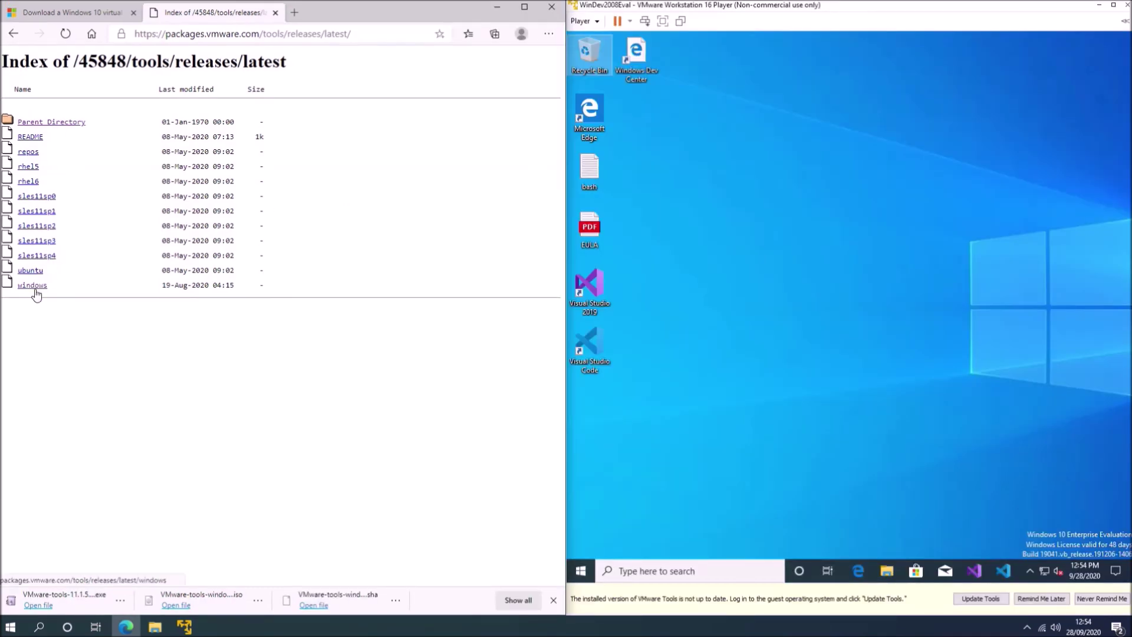
left_click(33, 285)
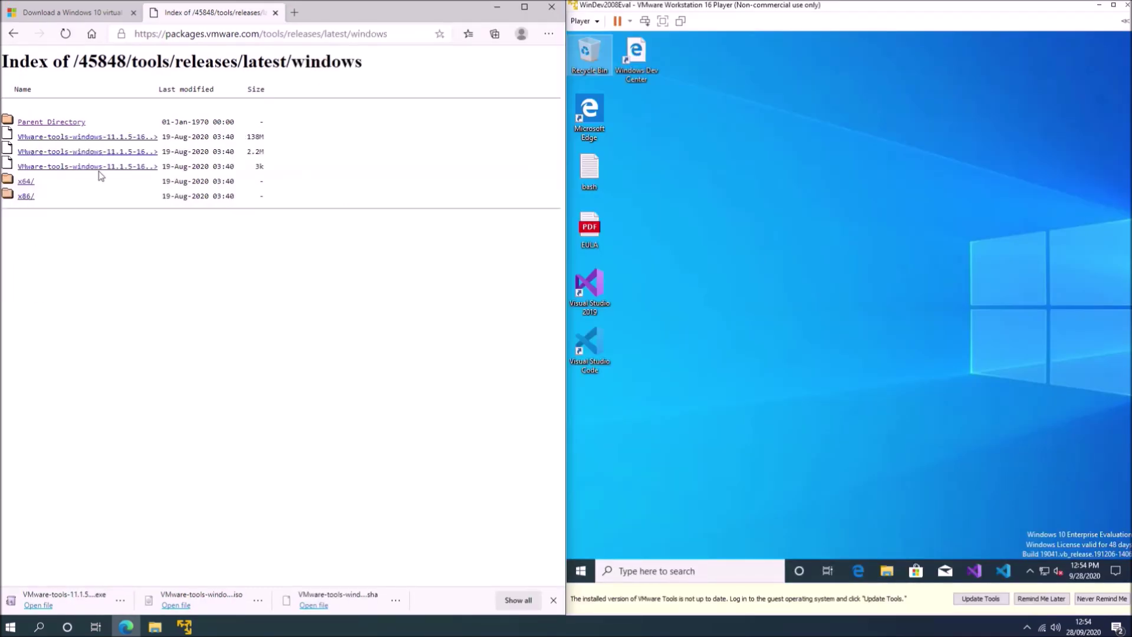
left_click(24, 183)
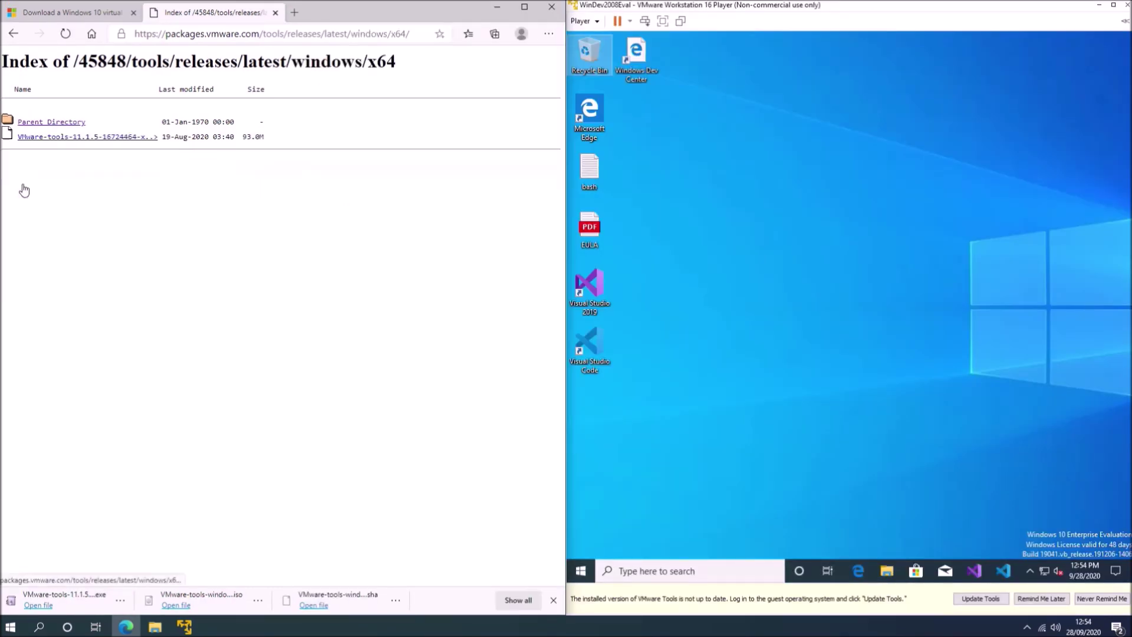
left_click(82, 145)
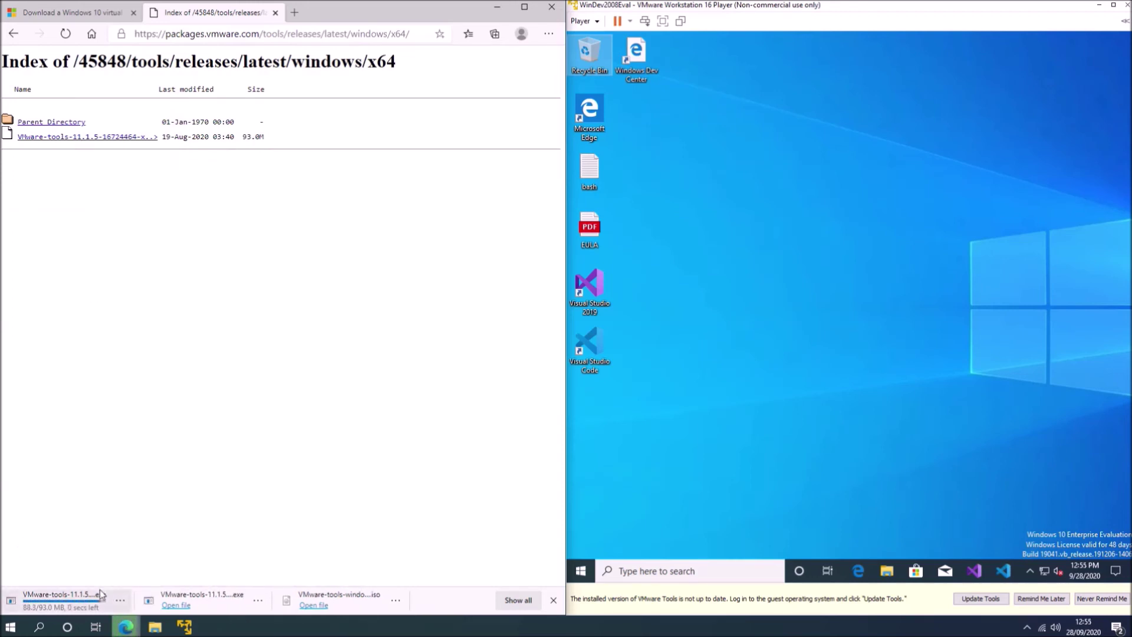
Step: Show the downloaded VMware Tools installer in its folder and copy it to the guest desktop, placing it below the Windows Dev Center shortcut
right_click(104, 599)
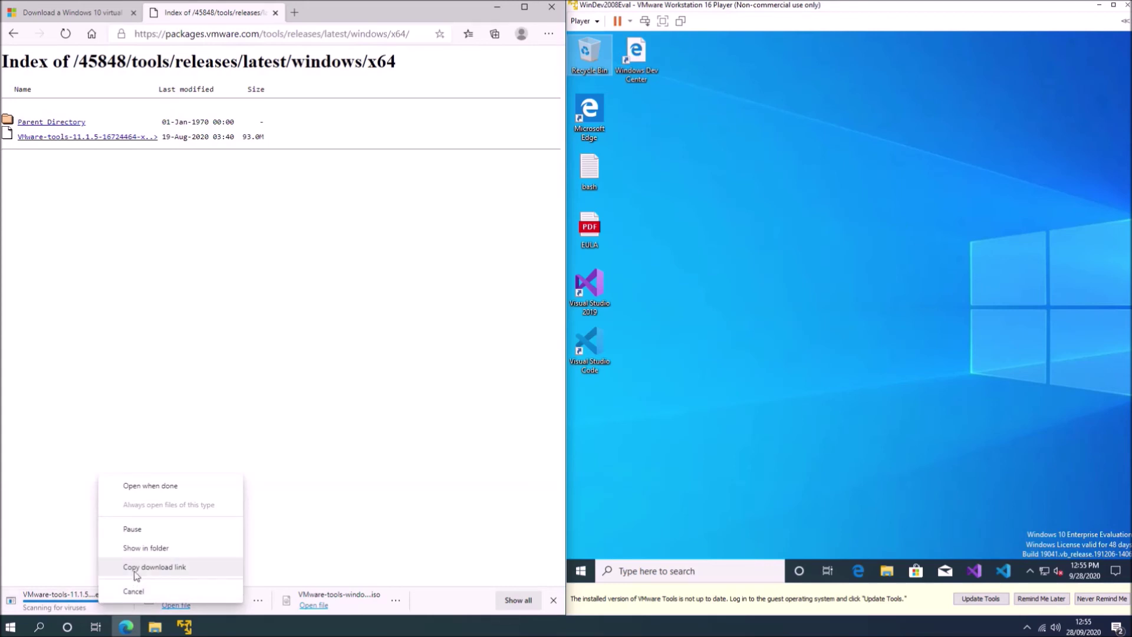
left_click(145, 547)
left_click_drag(512, 135, 1, 354)
left_click_drag(966, 306, 756, 176)
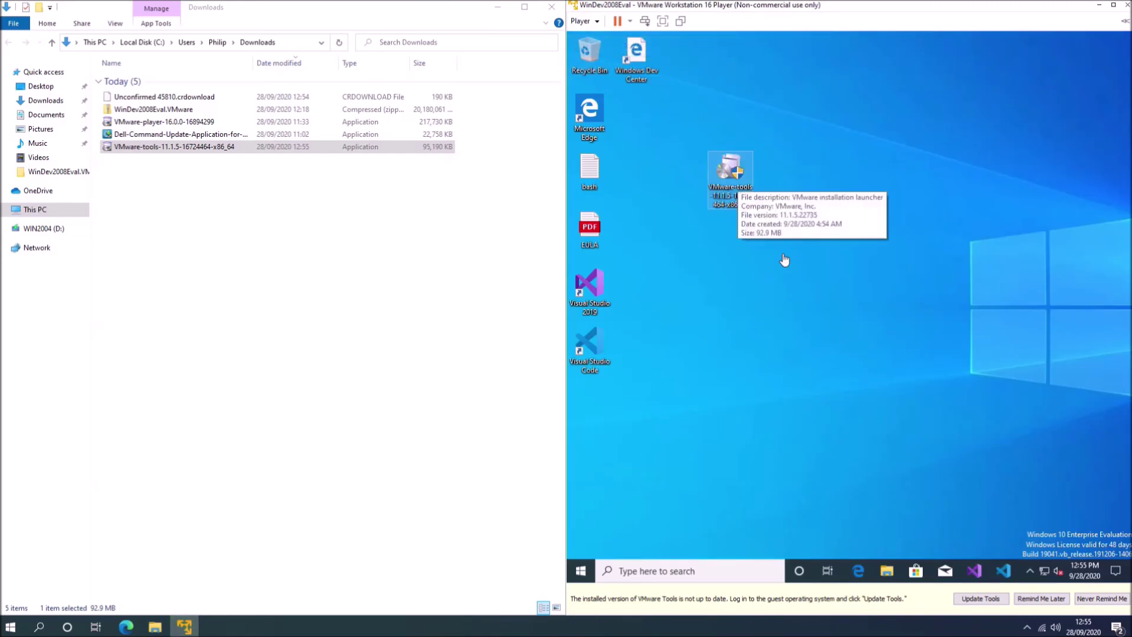
left_click_drag(740, 155, 637, 117)
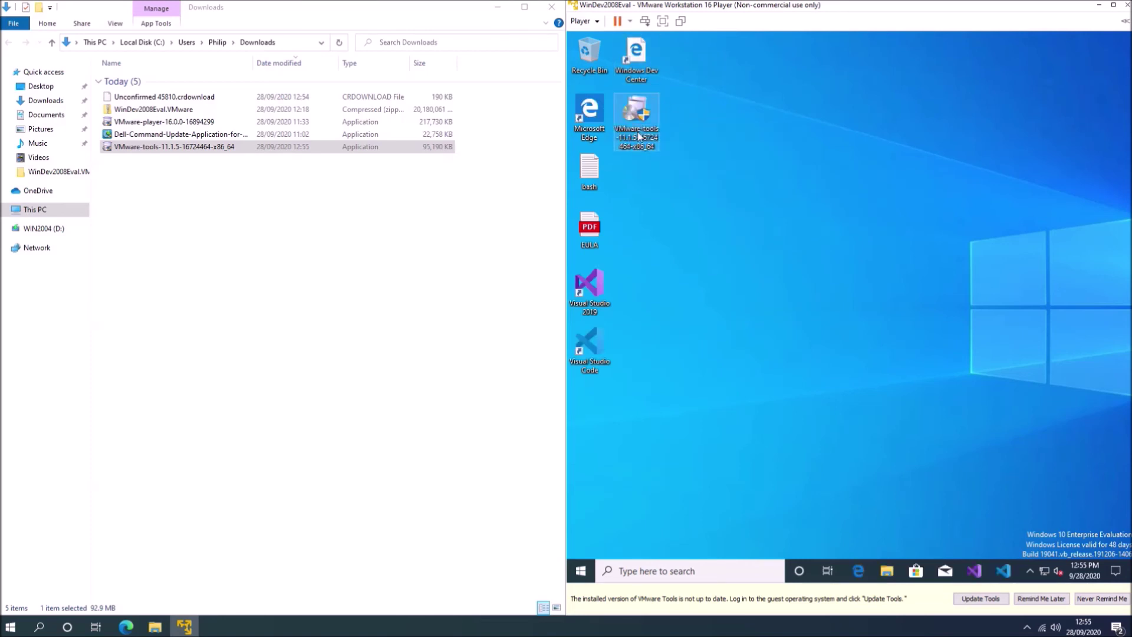
Step: Run the VMware Tools installer in the guest, complete the setup wizard and restart the virtual machine
double_click(637, 131)
left_click(795, 377)
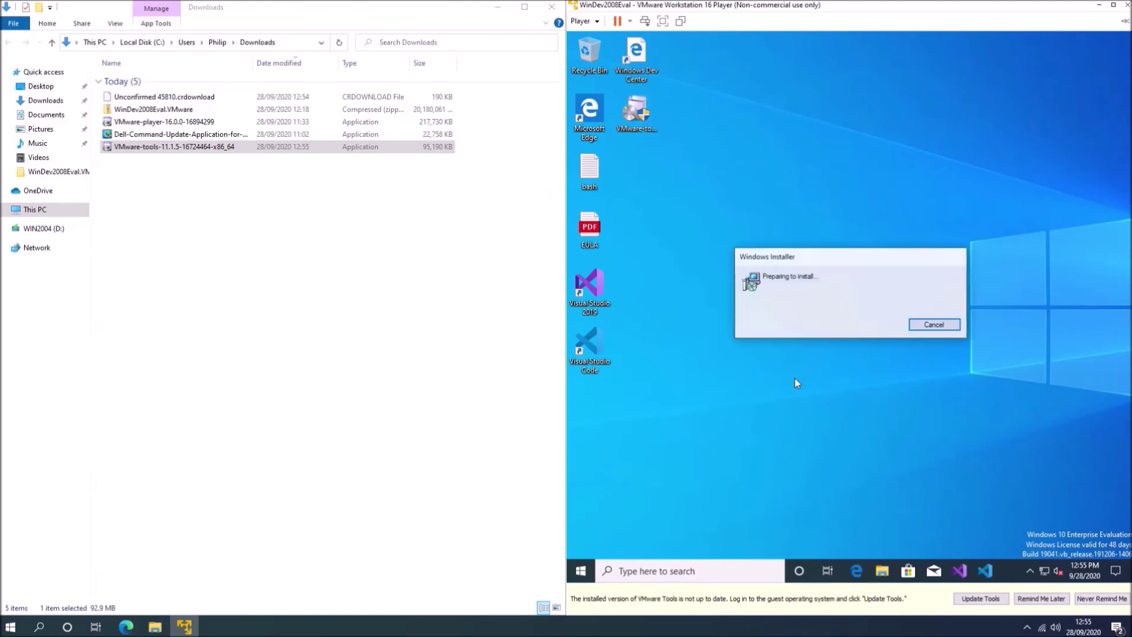
left_click(911, 394)
left_click(910, 394)
left_click(907, 394)
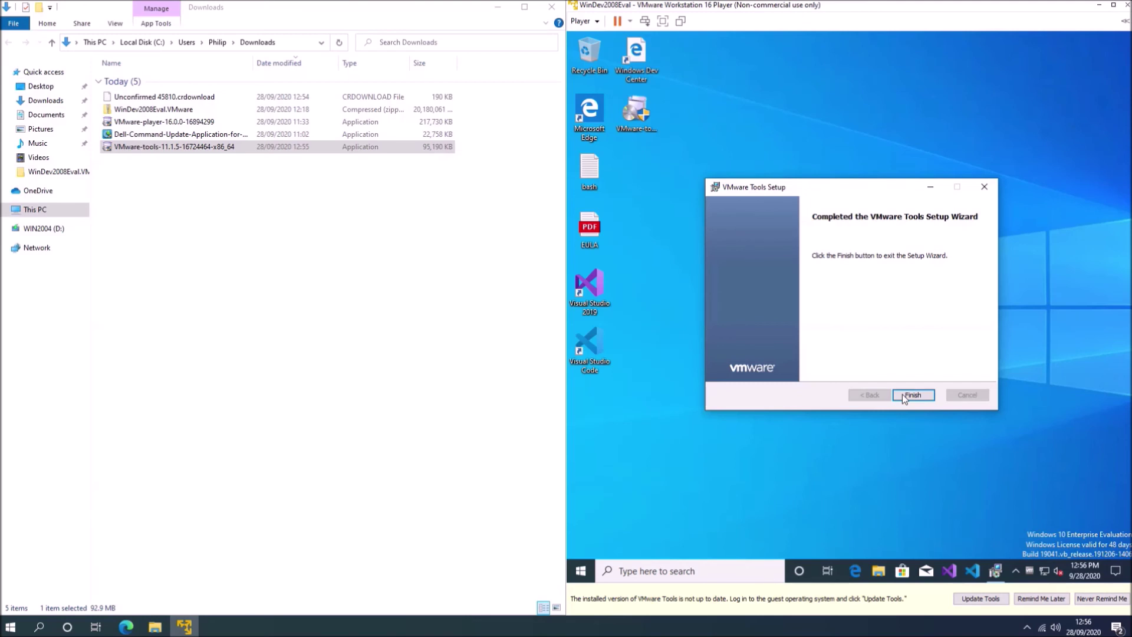
left_click(902, 393)
left_click(809, 329)
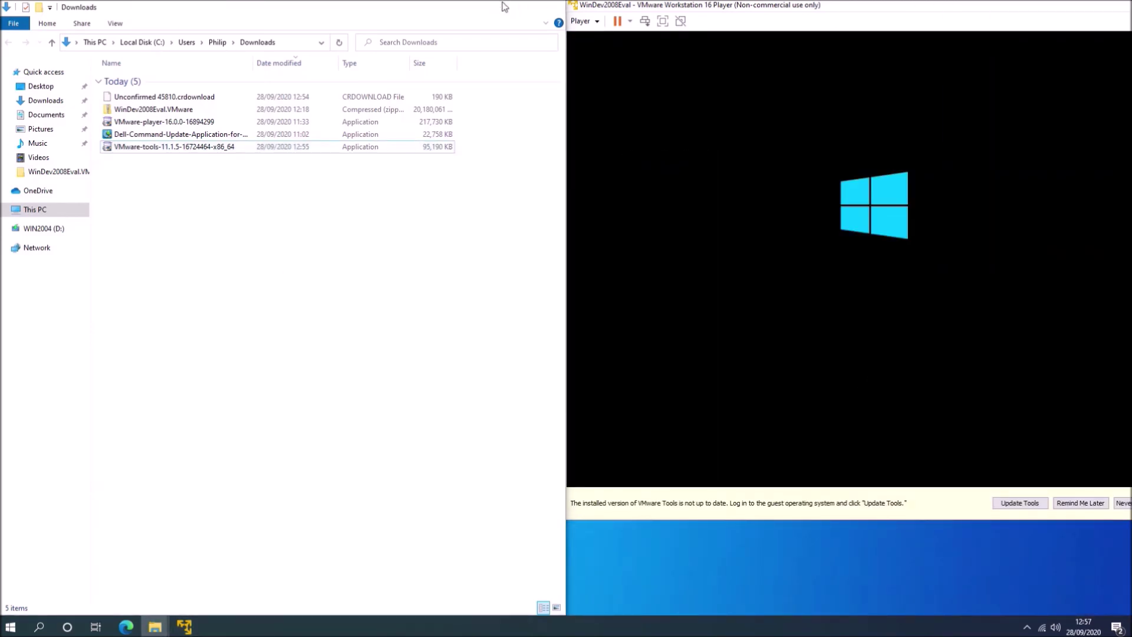
Step: Minimize the host's Downloads window, permanently dismiss the VMware Tools update reminder and maximize the virtual machine window
left_click(498, 6)
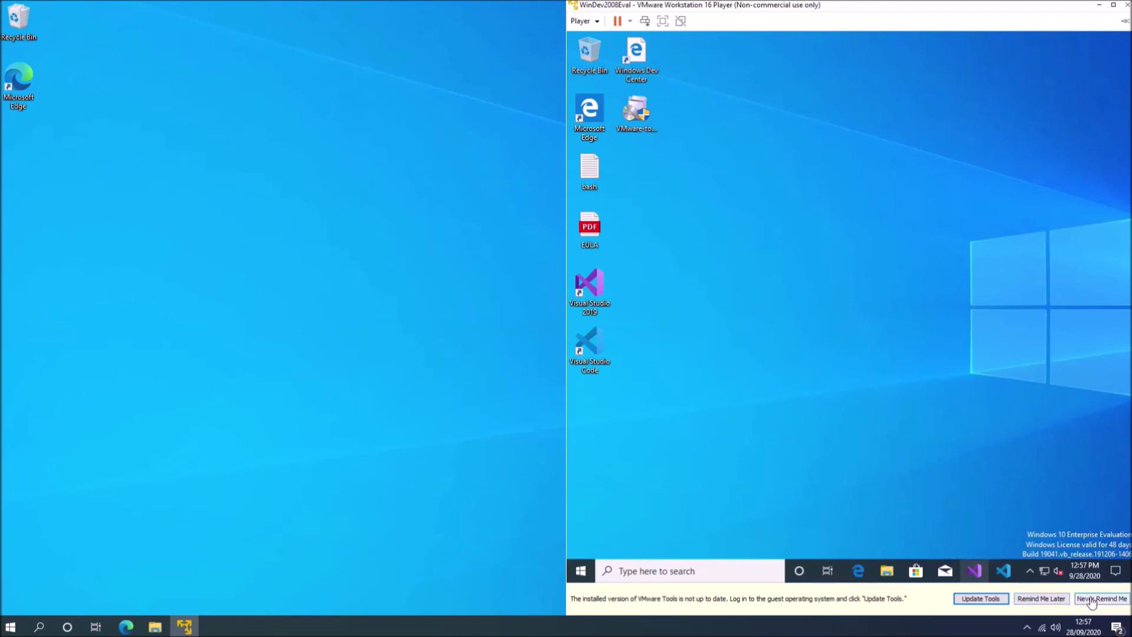
left_click(1122, 601)
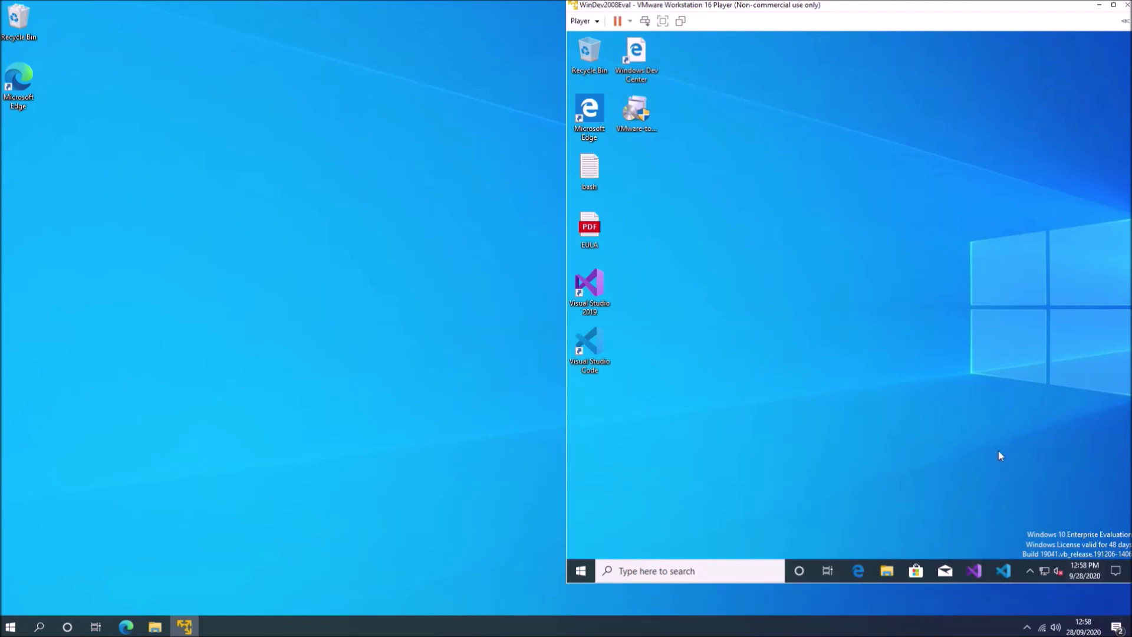
left_click_drag(699, 4, 483, 3)
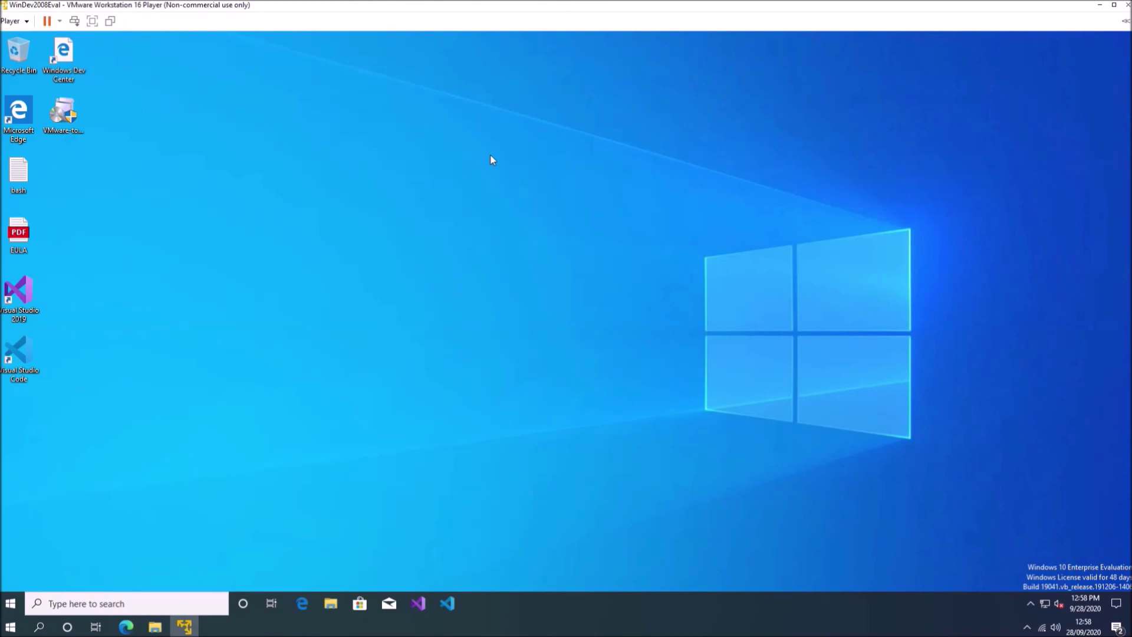
Step: Set the guest's time zone to (UTC+00:00) Dublin, Edinburgh, Lisbon, London in the date and time settings
left_click(1077, 601)
right_click(1077, 598)
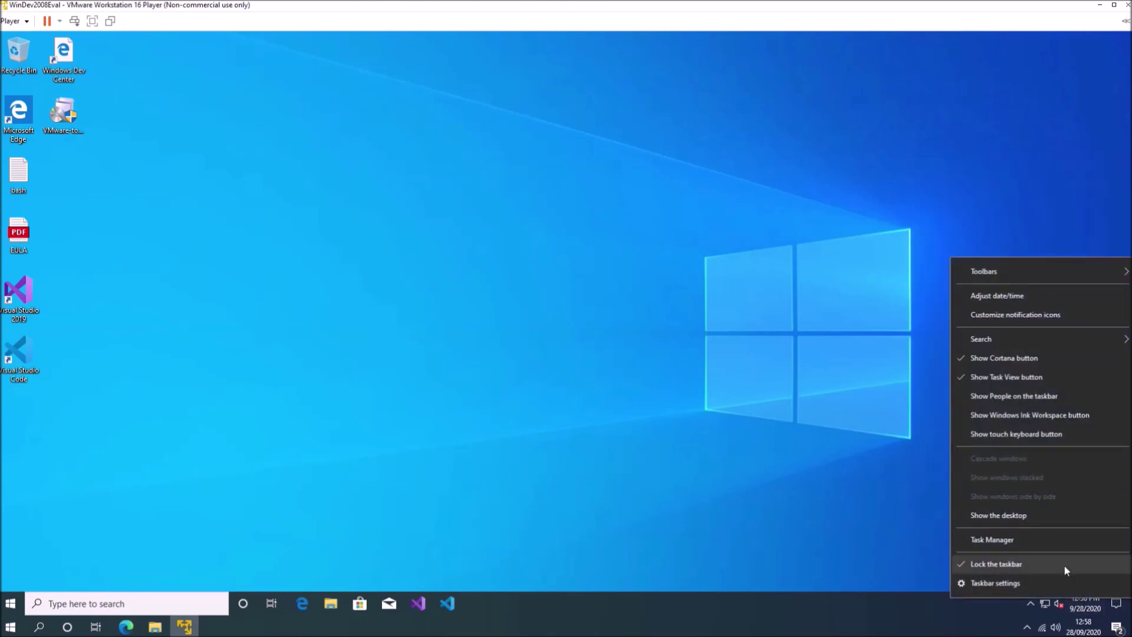
left_click(1036, 295)
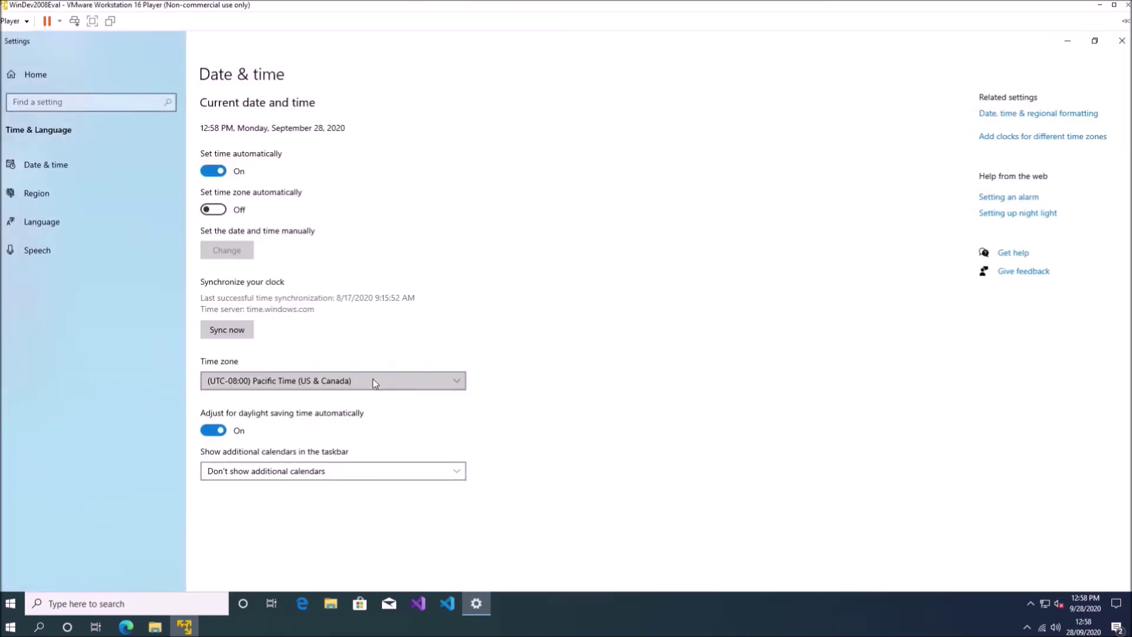
left_click(374, 381)
scroll(372, 382, "down", 6)
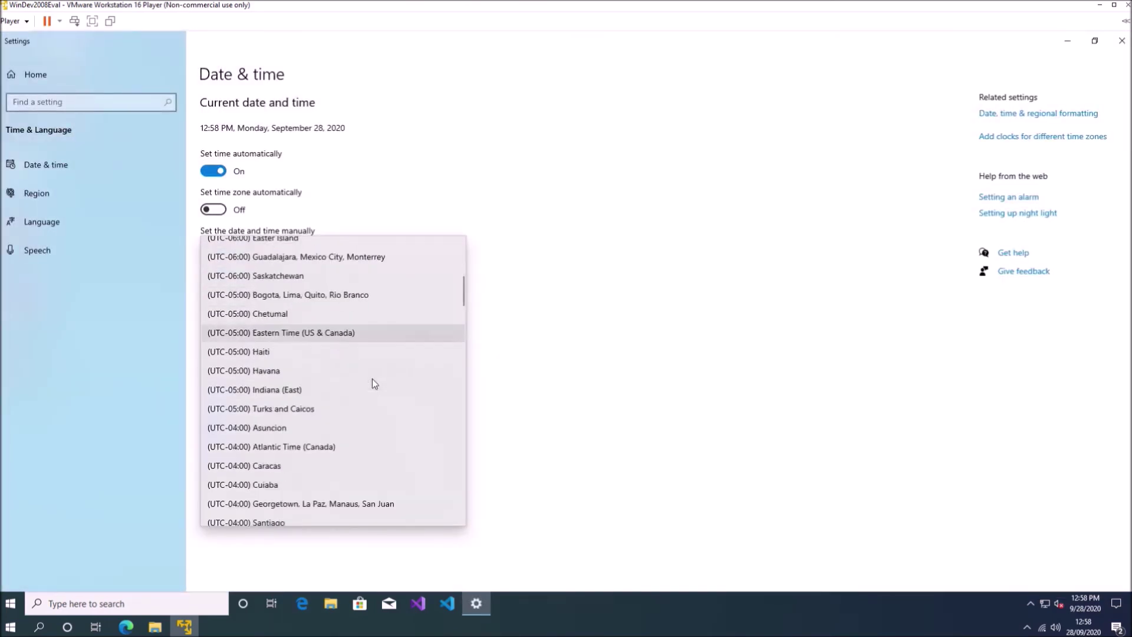
scroll(373, 381, "down", 7)
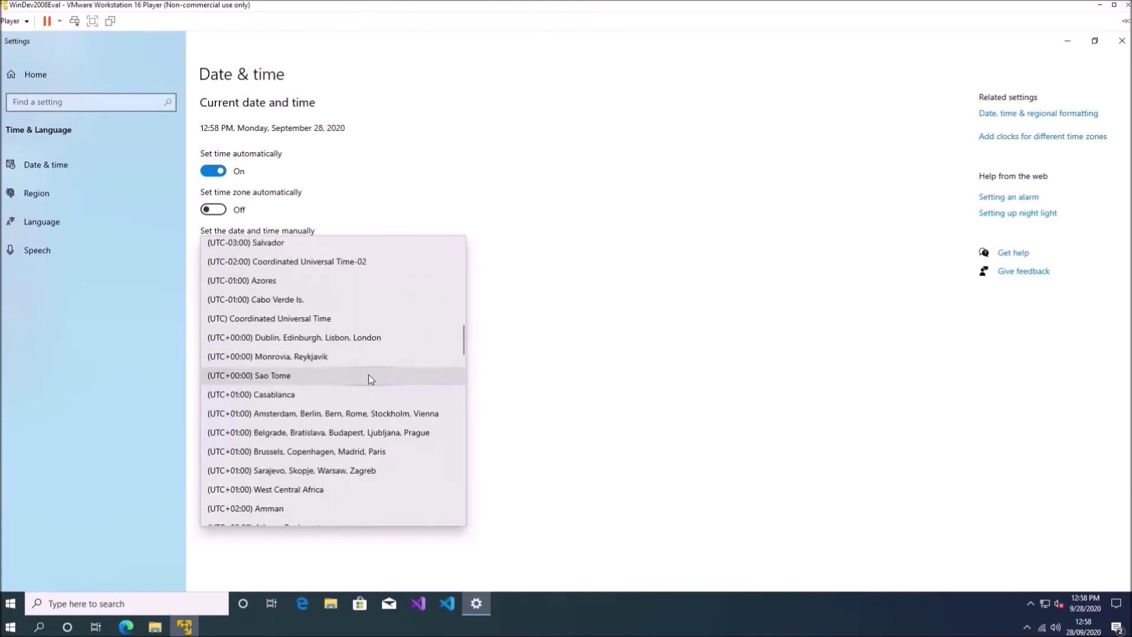
left_click(384, 336)
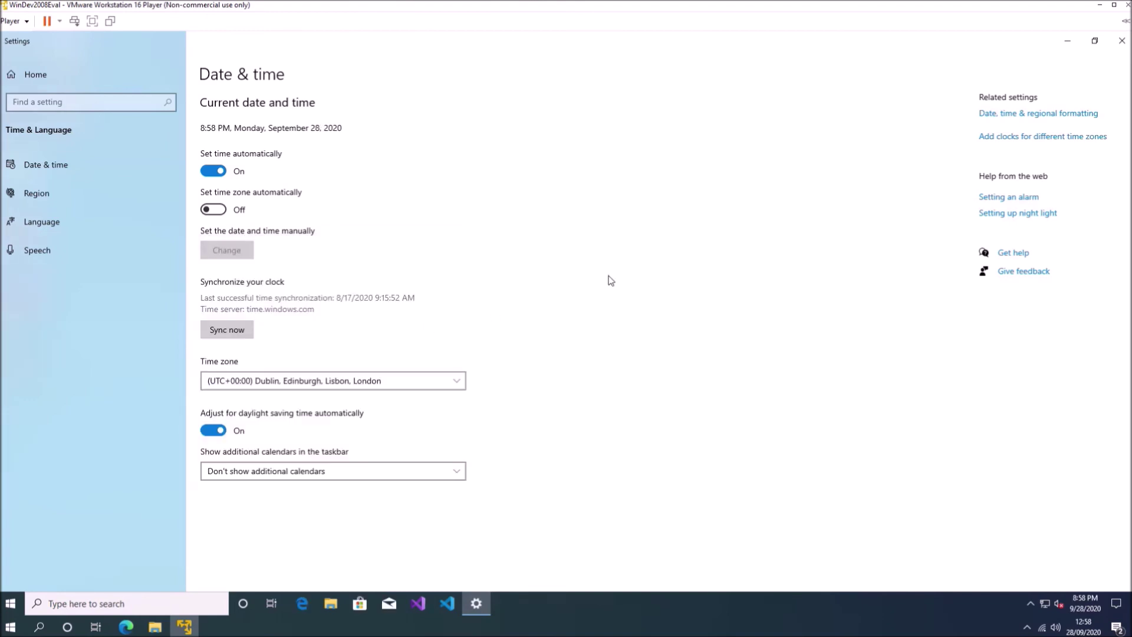
Step: Set the guest's country or region to United Kingdom and its regional format to English (United Kingdom)
left_click(52, 194)
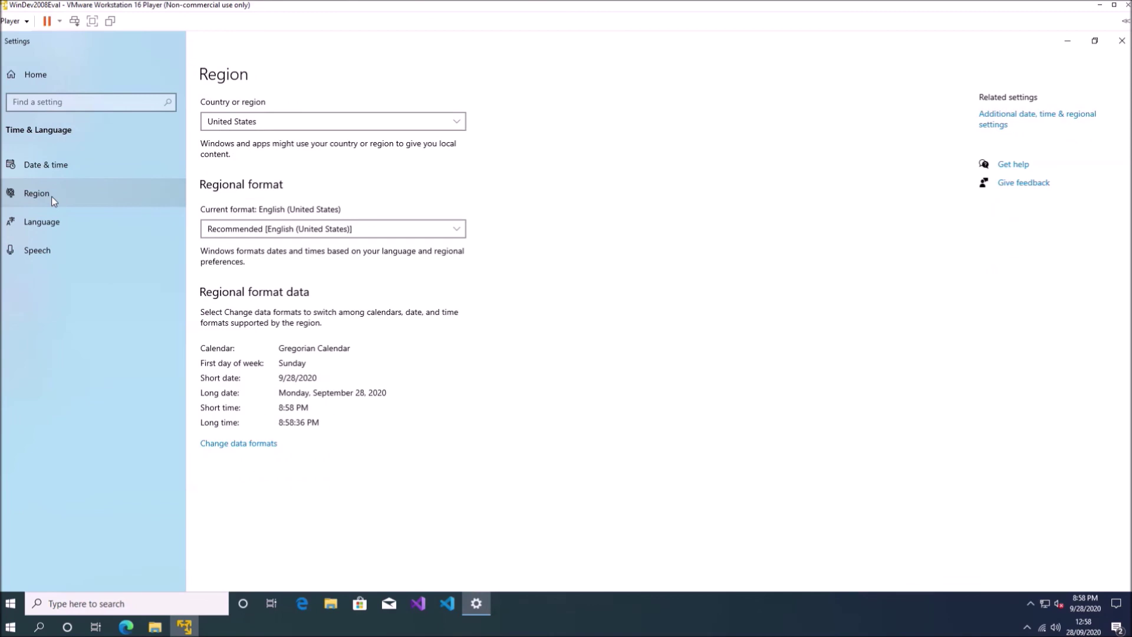
left_click(269, 122)
left_click(275, 122)
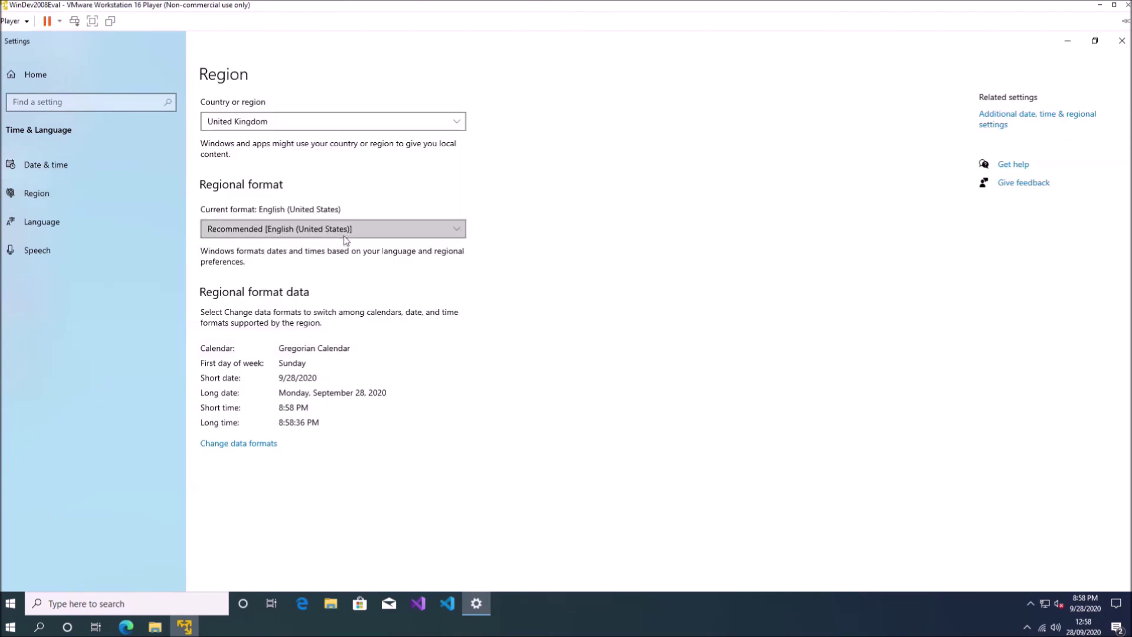
left_click(347, 230)
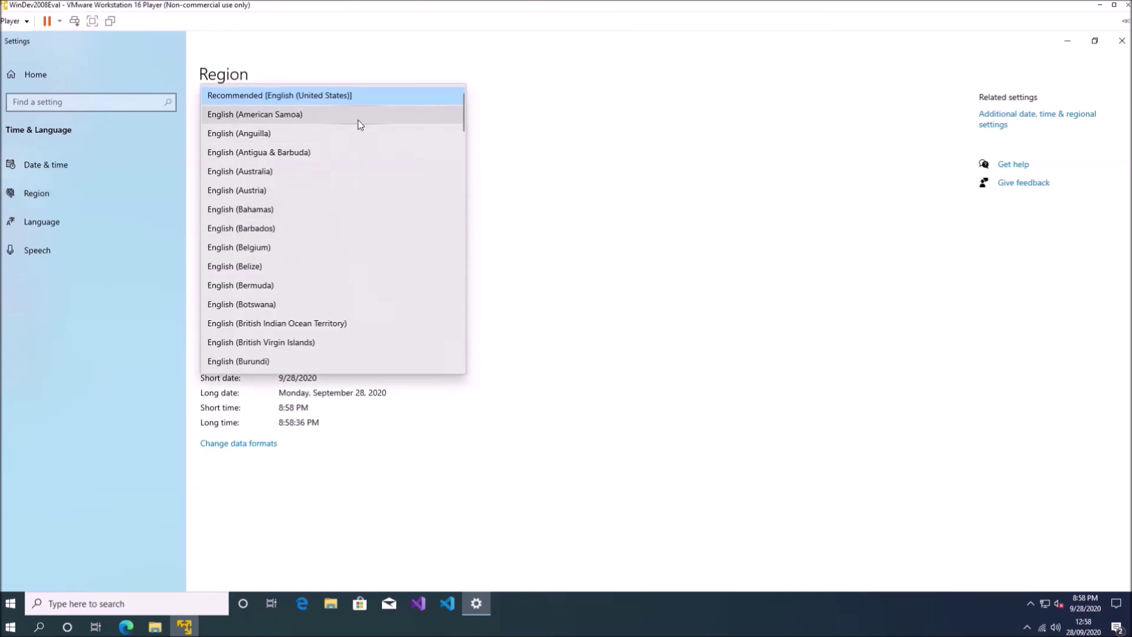
scroll(362, 194, "down", 3)
scroll(362, 196, "up", 1)
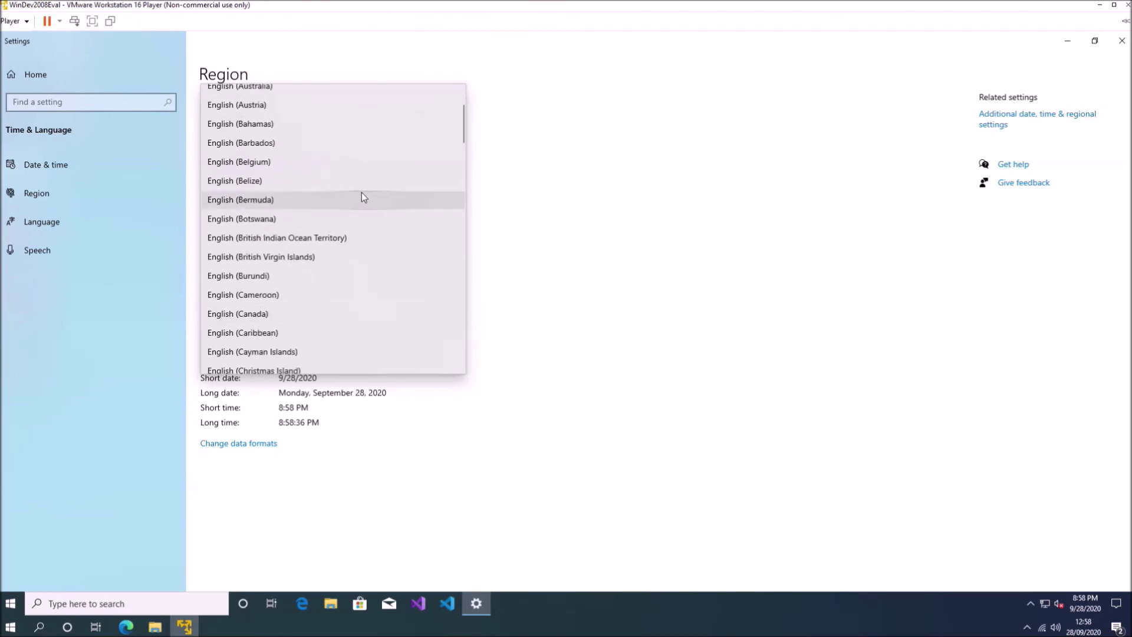
scroll(362, 196, "down", 20)
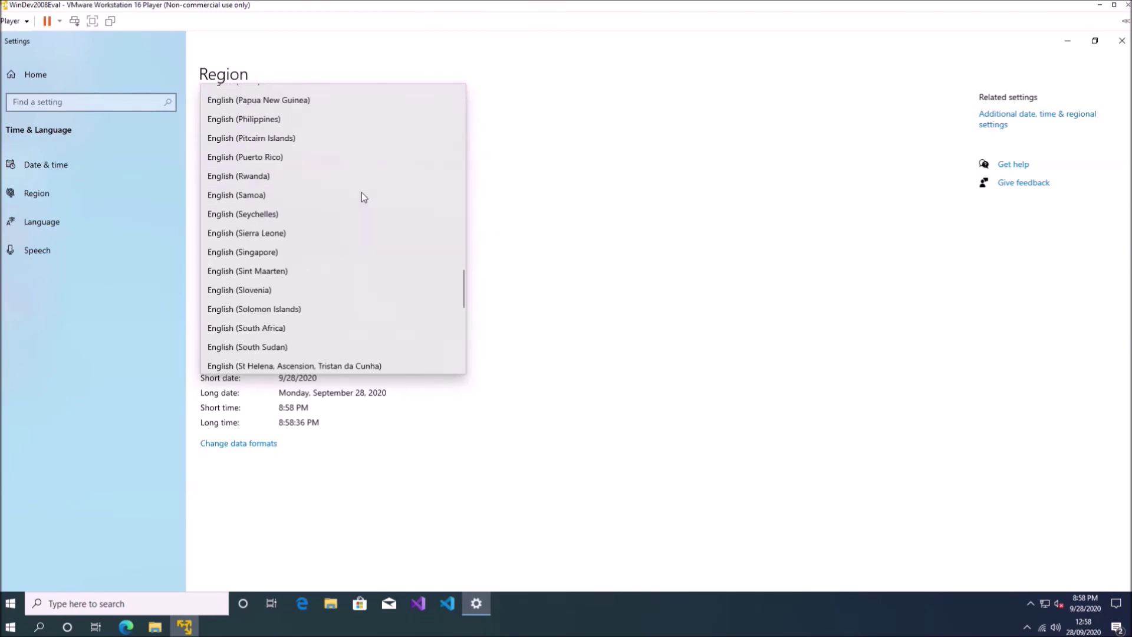
scroll(362, 194, "down", 7)
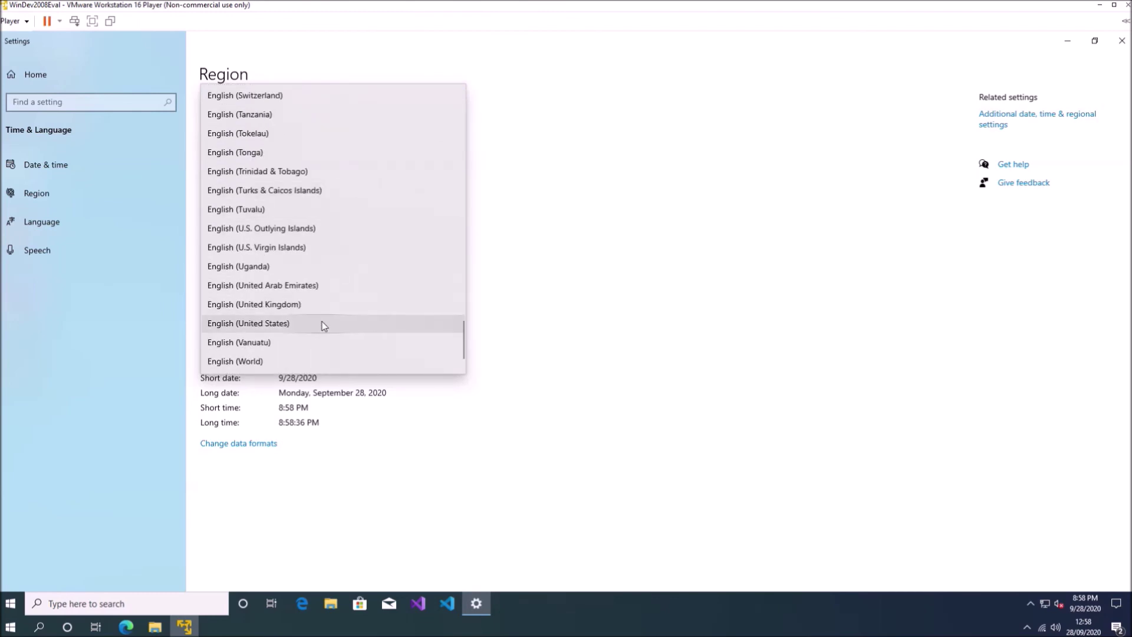
left_click(326, 308)
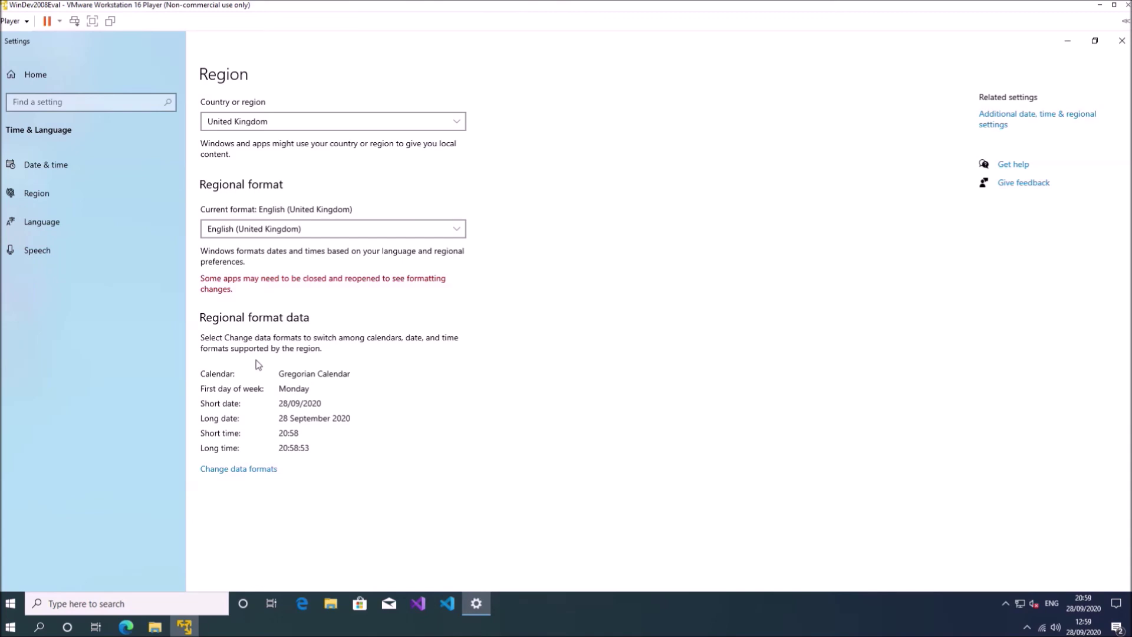
Step: Override the guest's default keyboard input method with English (United Kingdom) - United Kingdom and return to the Language settings
left_click(106, 216)
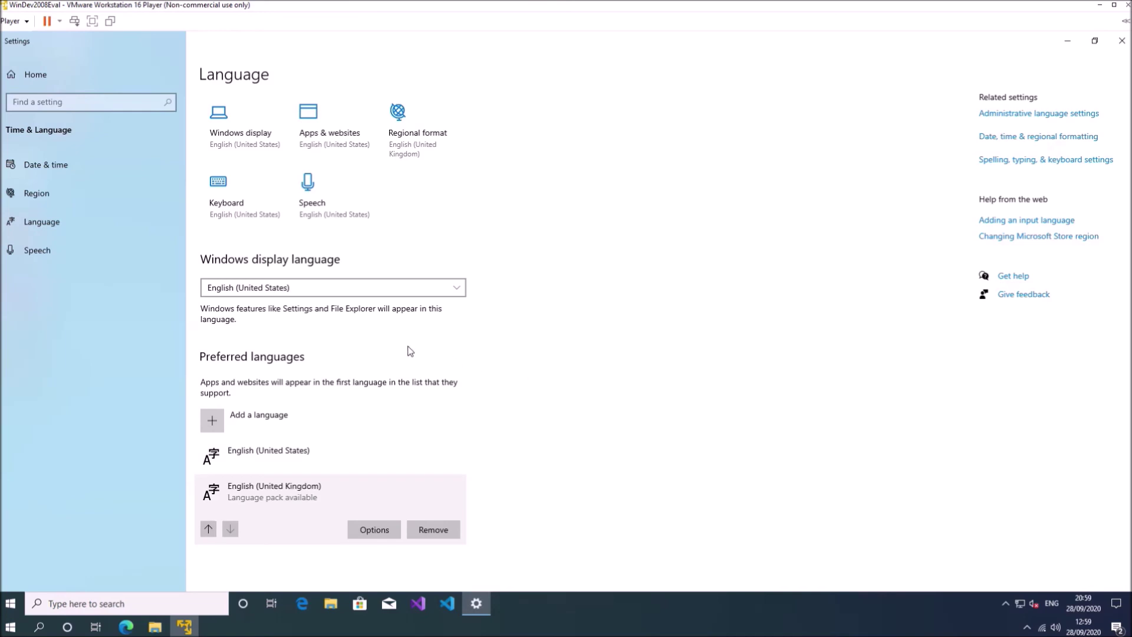
left_click(221, 217)
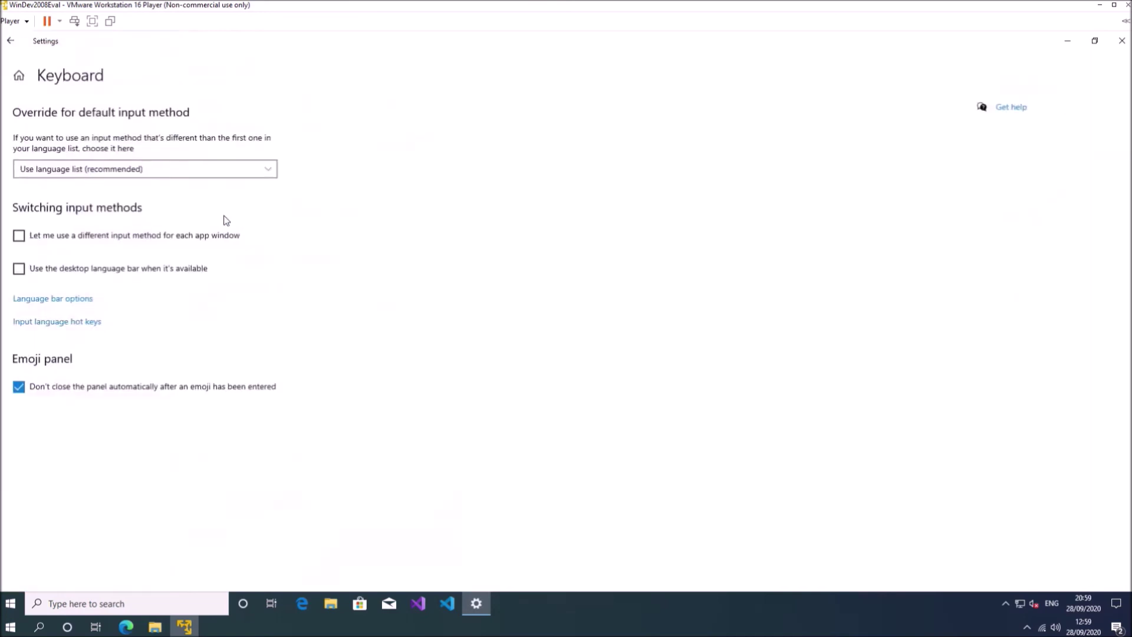
left_click(196, 172)
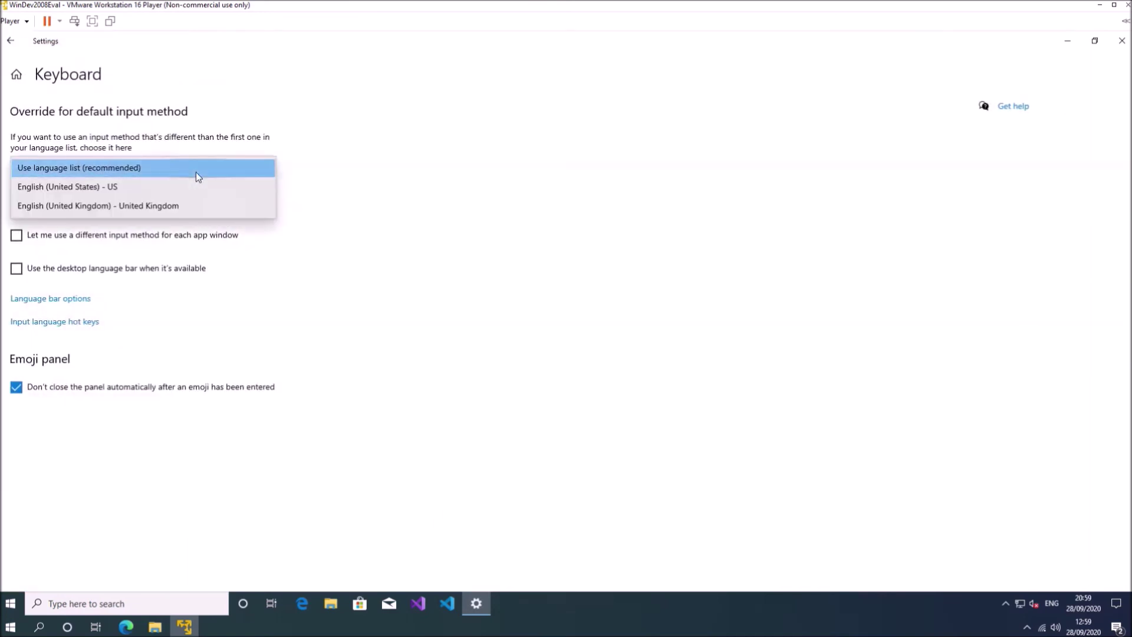
left_click(194, 204)
left_click(3, 47)
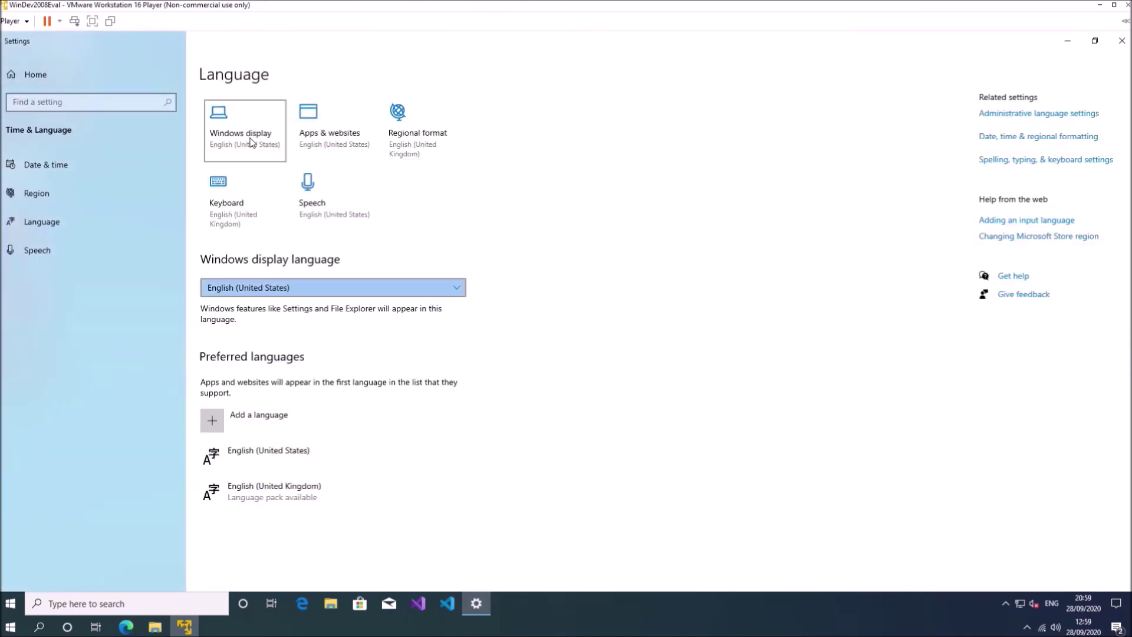
Step: Check the display language and app language options, and move English (United Kingdom) to first place in the preferred languages
left_click(335, 281)
left_click(440, 191)
left_click(321, 135)
left_click(639, 549)
left_click(271, 492)
left_click(205, 534)
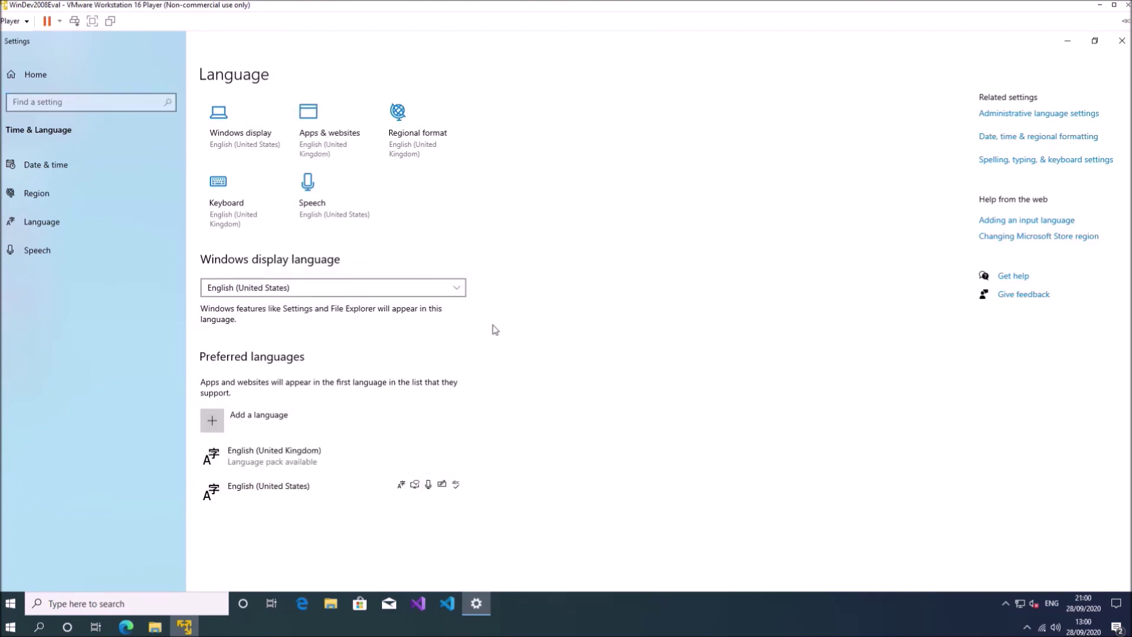
Step: Open the guest's Speech settings and check which speech languages are available
left_click(366, 227)
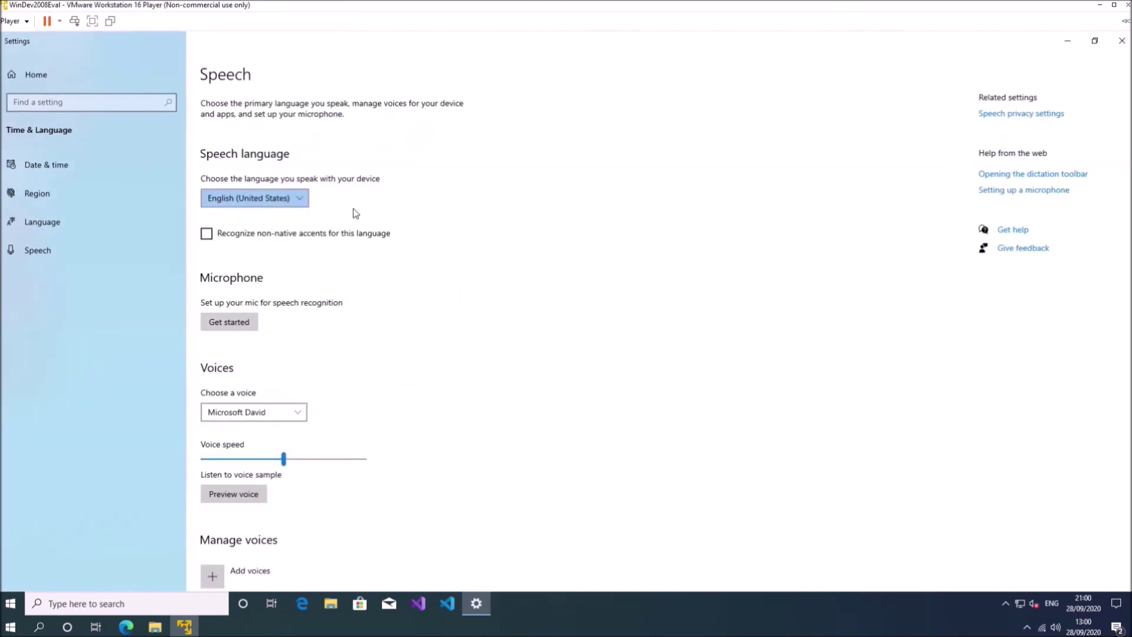
left_click(297, 204)
left_click(296, 202)
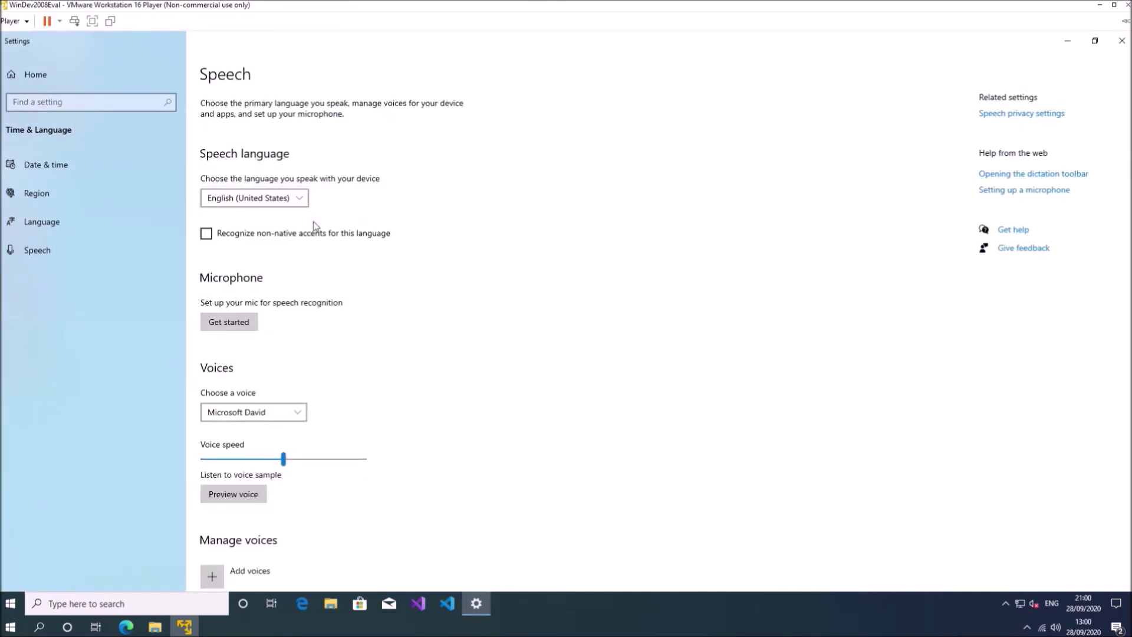